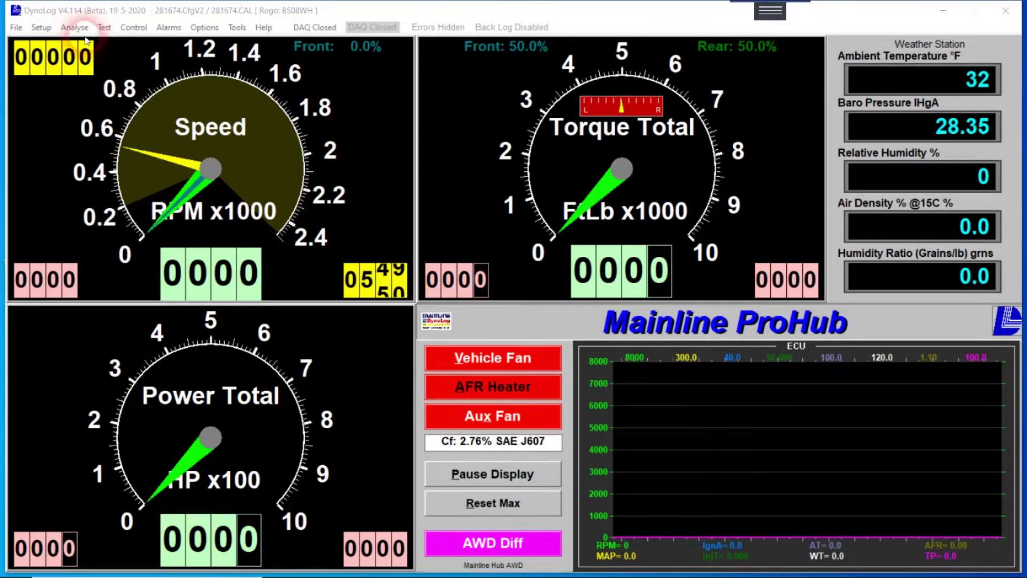
# Open the Engine RPM to Hub RPM calibration and set the Cal RPM to 2000.
pyautogui.click(41, 27)
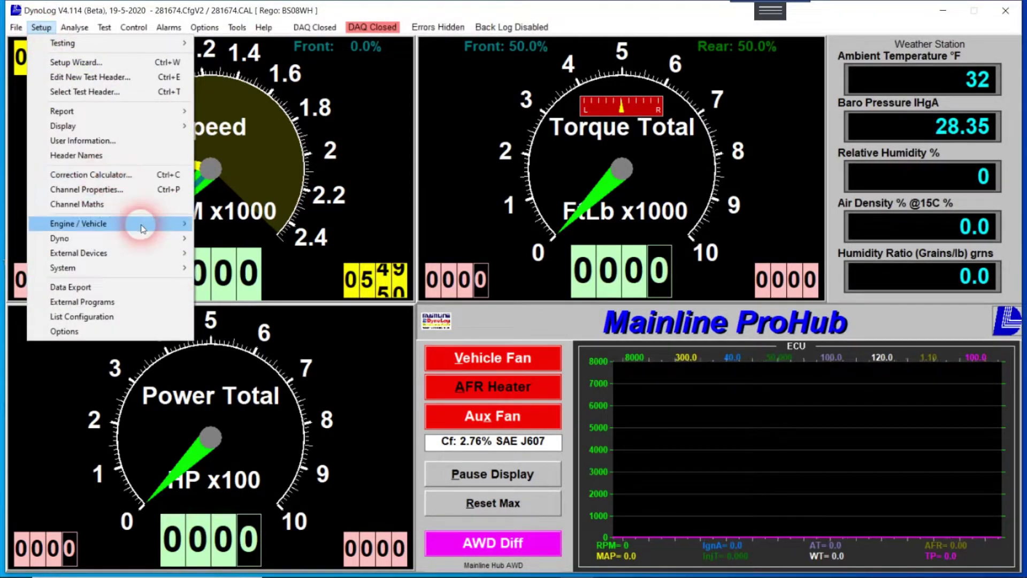
pyautogui.moveTo(144, 229)
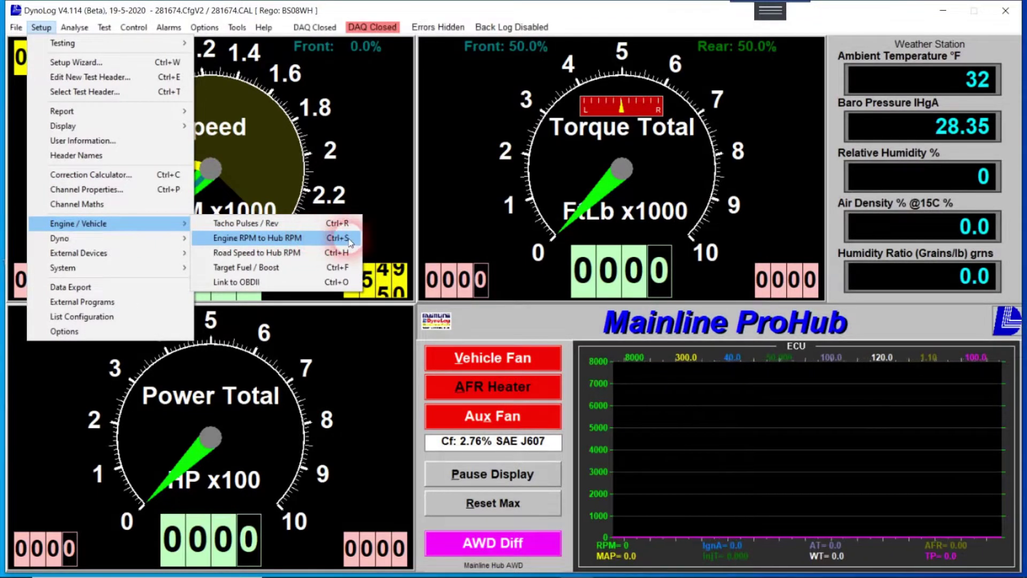
pyautogui.click(320, 239)
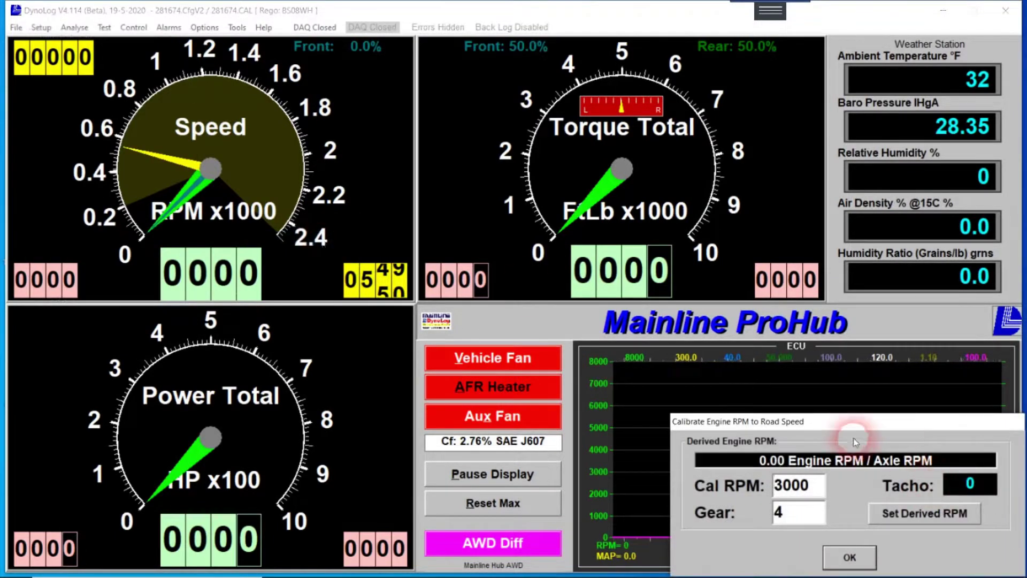
pyautogui.moveTo(844, 422); pyautogui.dragTo(538, 138)
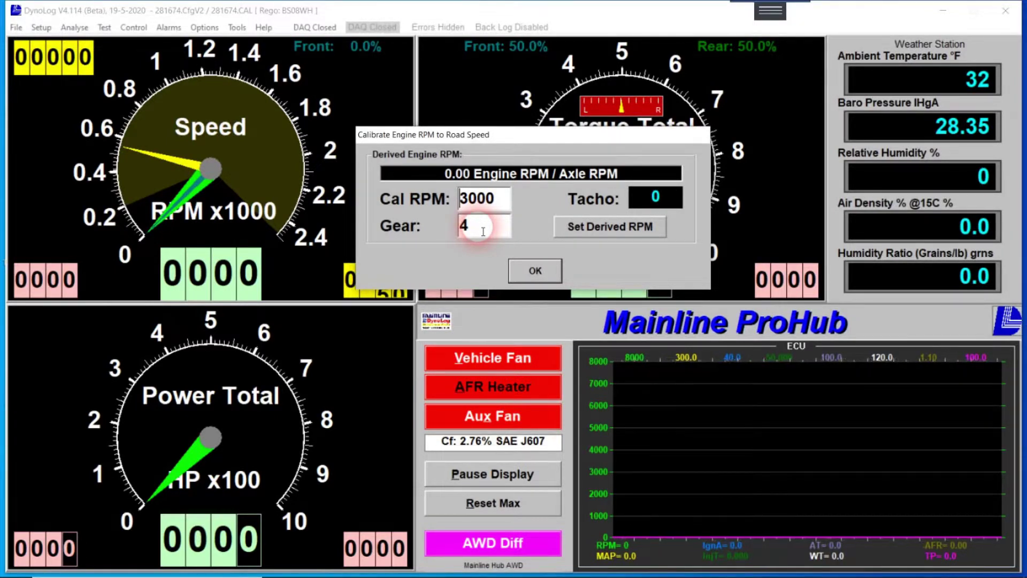
pyautogui.moveTo(501, 199); pyautogui.dragTo(459, 201)
pyautogui.write('2000')
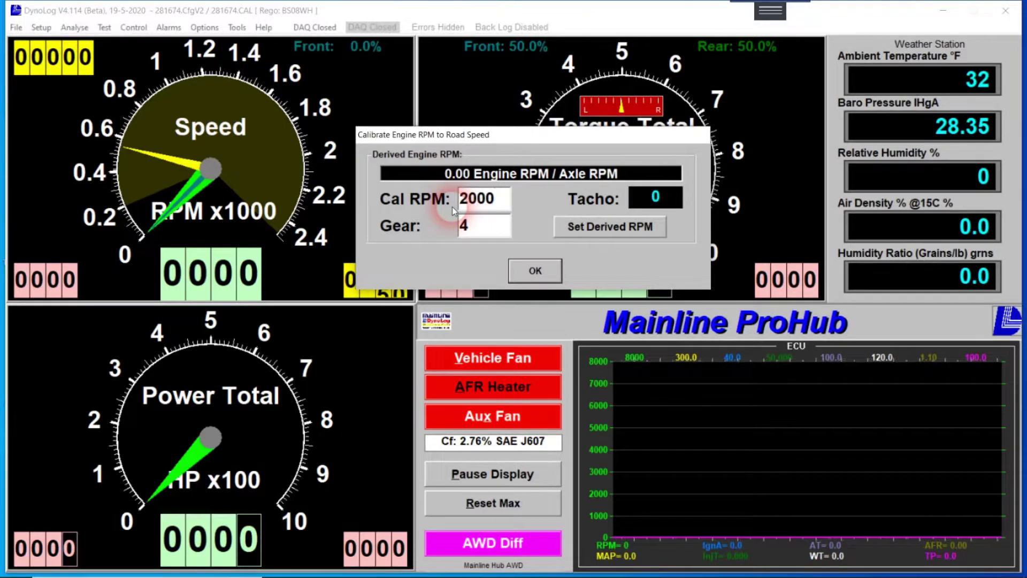
# Set the calibration gear to 4 and close the engine RPM calibration dialog.
pyautogui.moveTo(478, 228); pyautogui.dragTo(453, 235)
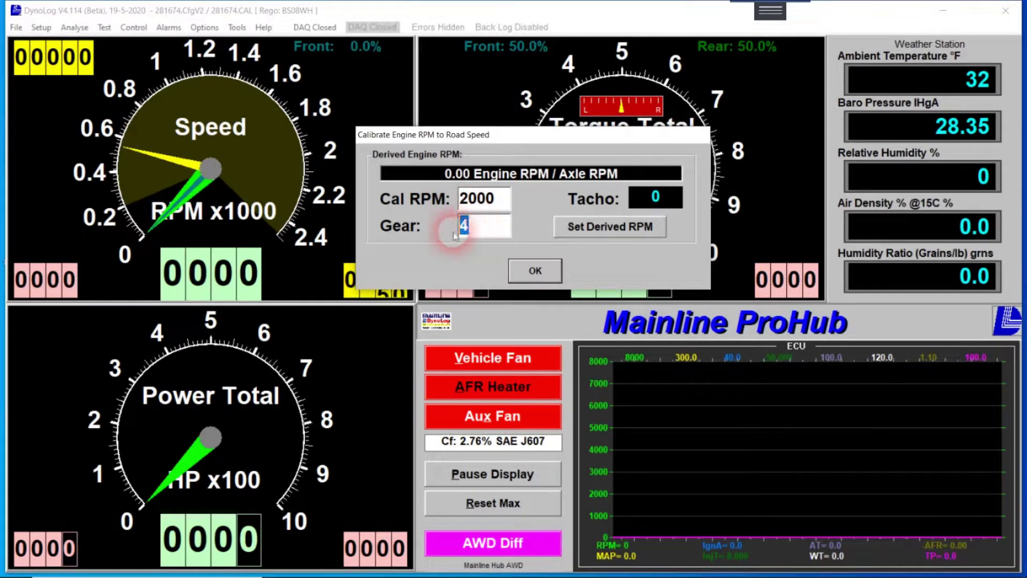
pyautogui.write('3')
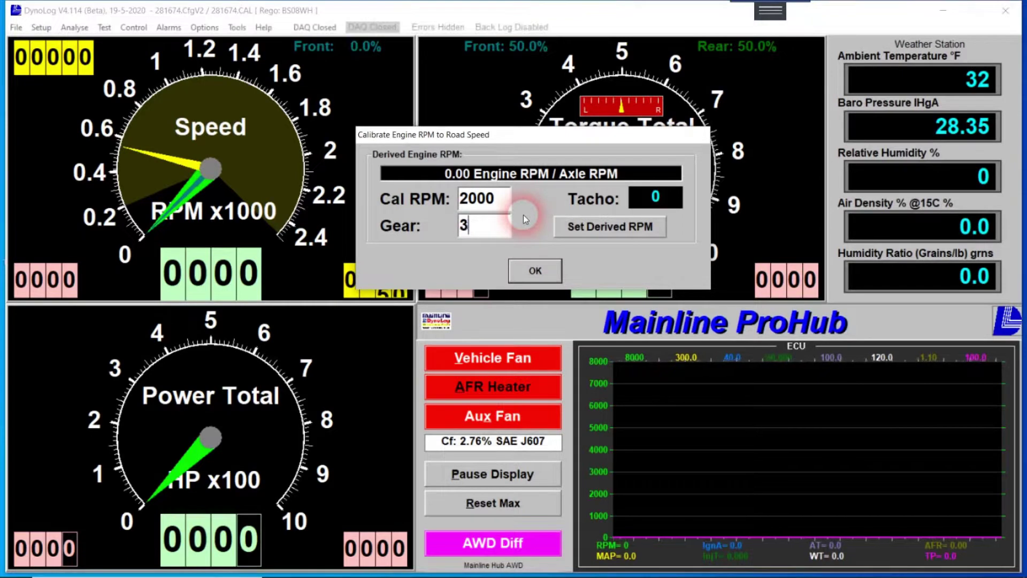
pyautogui.press('BackSpace')
pyautogui.write('4')
pyautogui.click(529, 211)
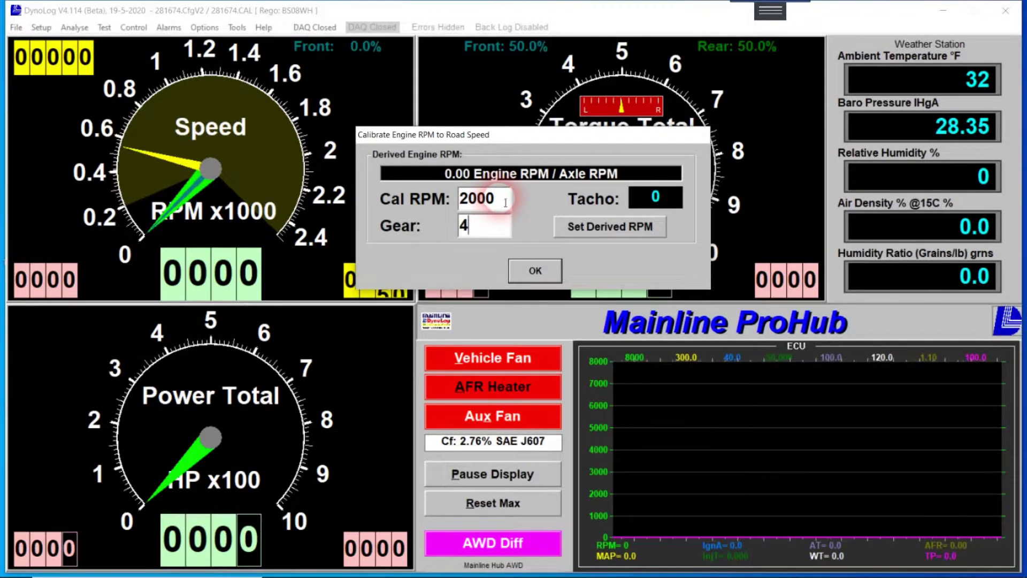
pyautogui.click(541, 199)
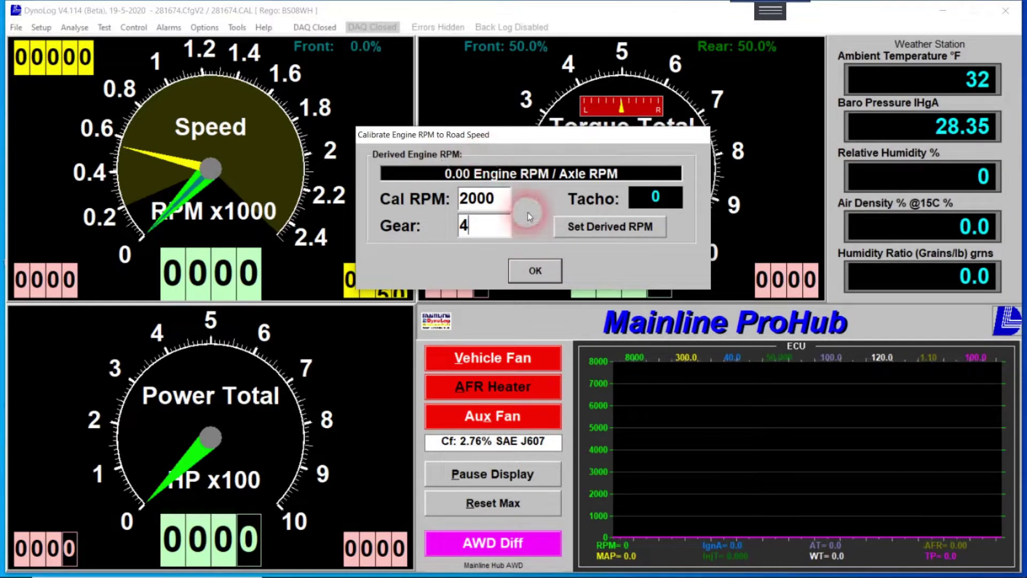
pyautogui.click(532, 271)
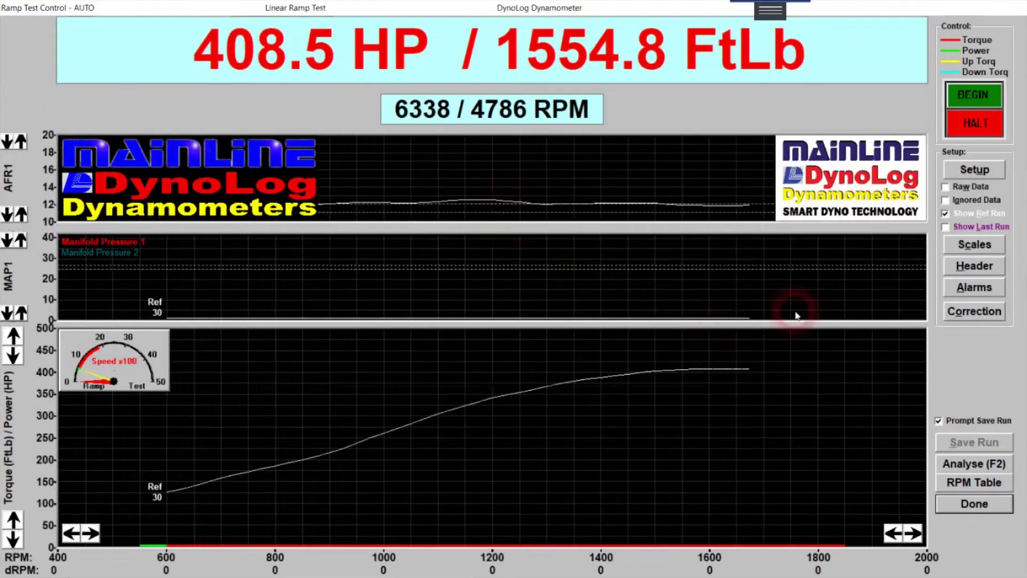
# Set Eng/Axle RPM to 3.45 in the vehicle section of the test header and save the header.
pyautogui.click(967, 268)
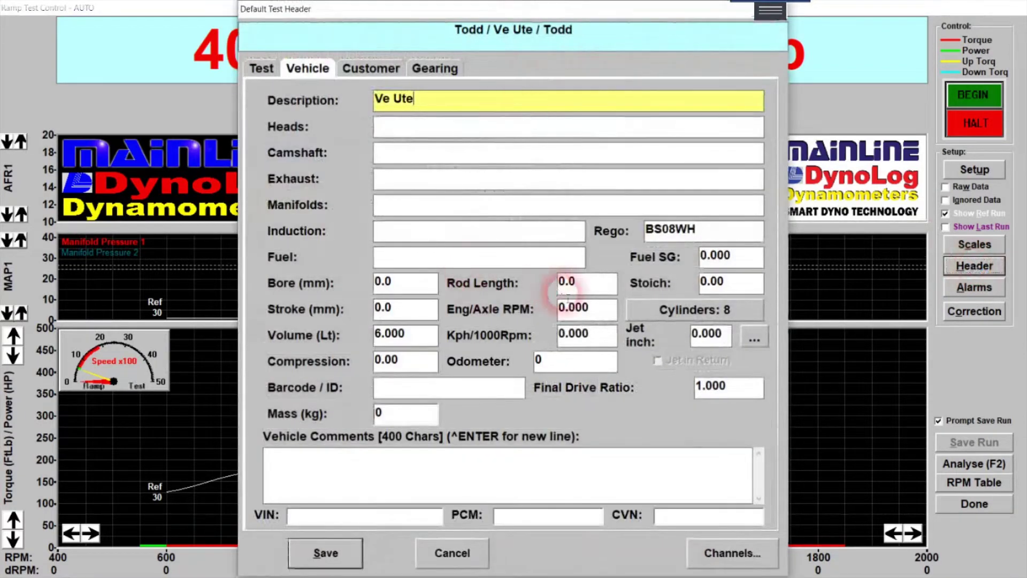
pyautogui.click(567, 310)
pyautogui.write('3')
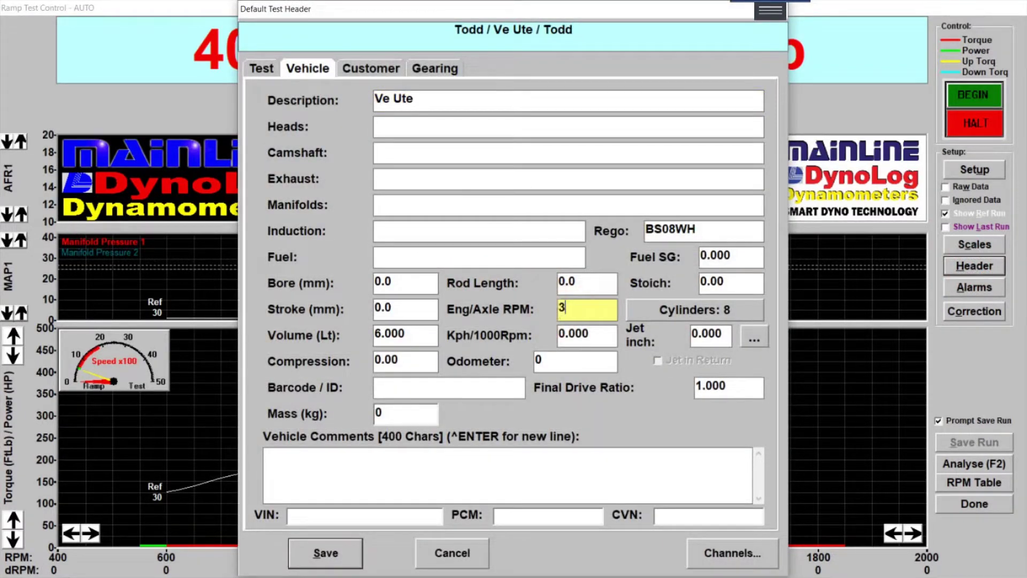
pyautogui.write('.45')
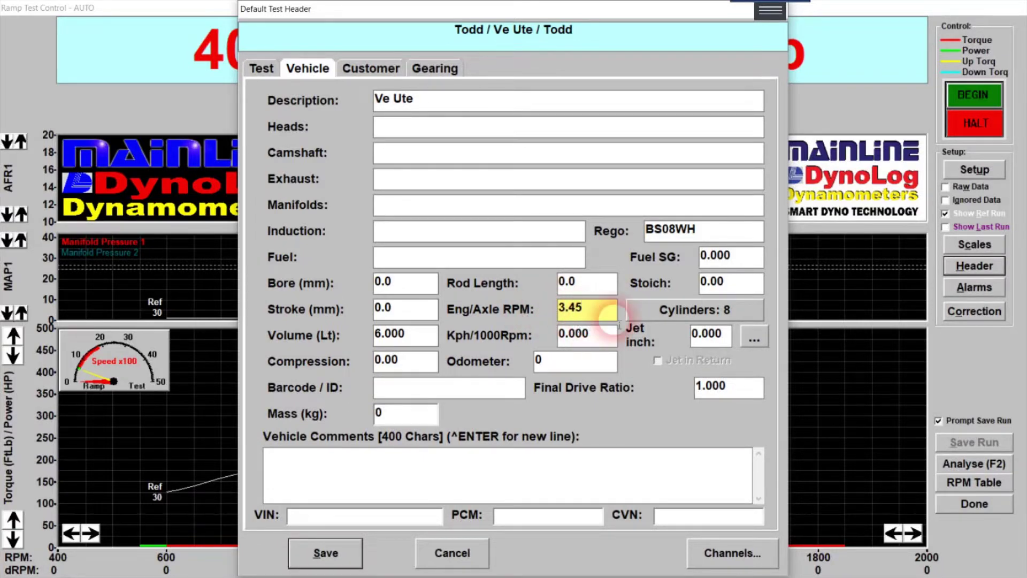
pyautogui.click(336, 556)
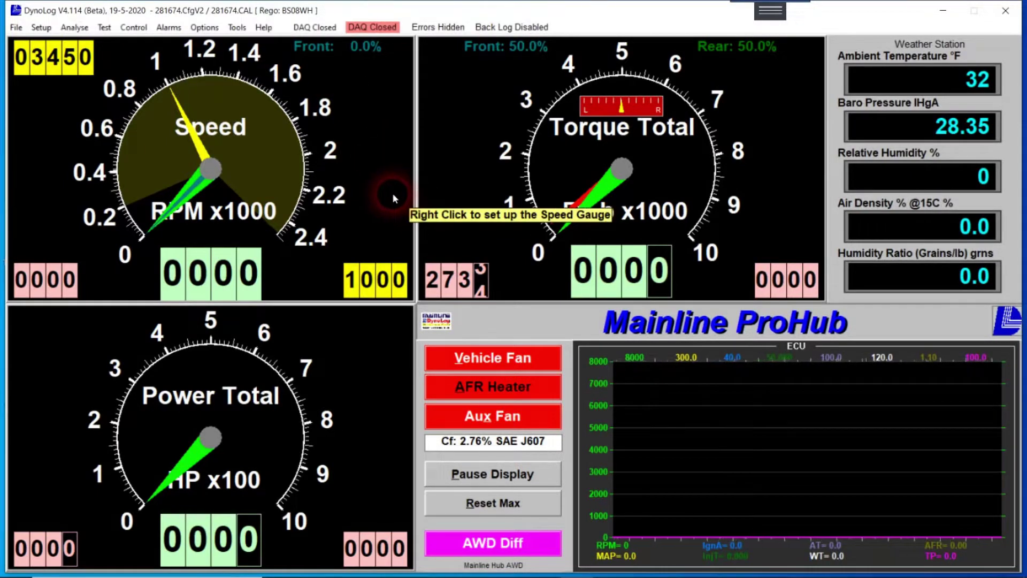
# Open the ramp test and enable Show Derived Torque in Ramp/Step test in its setup options.
pyautogui.press('F3')
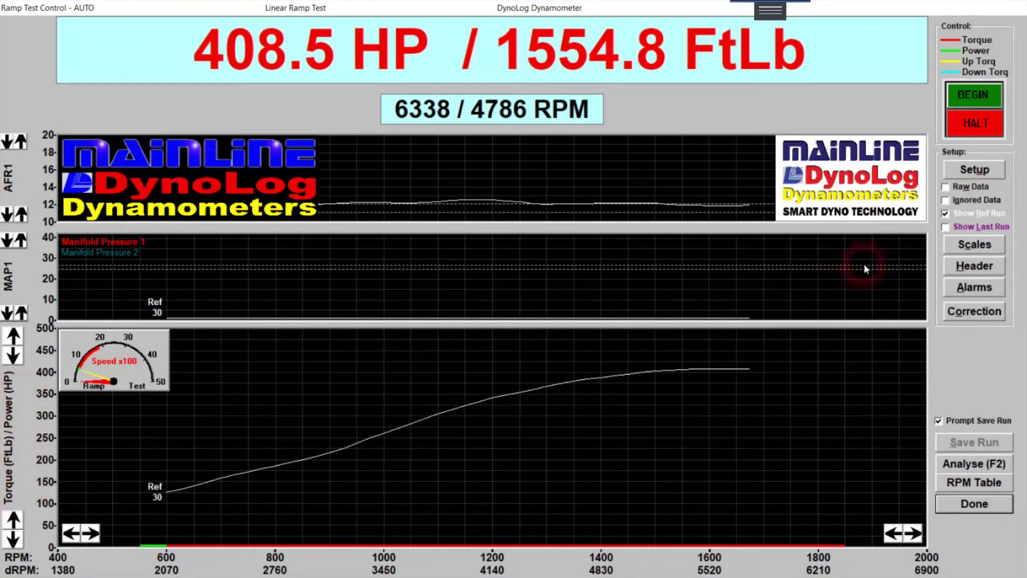
pyautogui.click(962, 170)
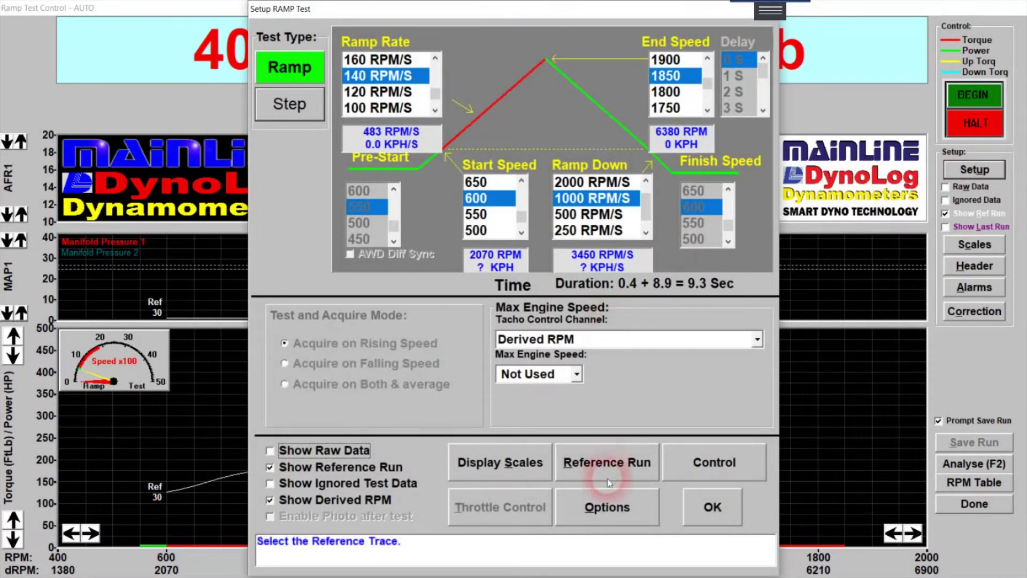
pyautogui.click(607, 513)
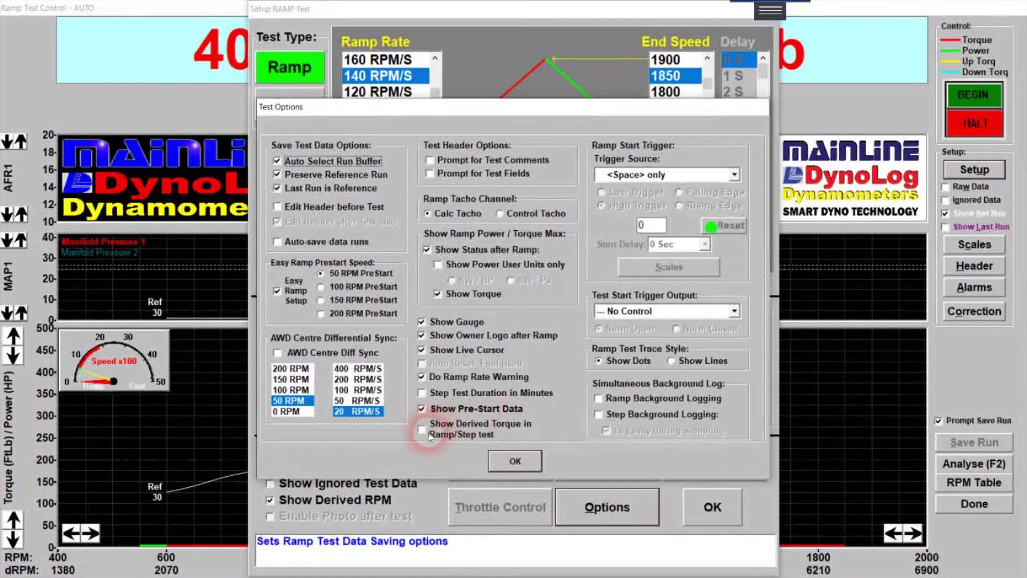
pyautogui.click(422, 430)
pyautogui.click(516, 461)
pyautogui.click(696, 509)
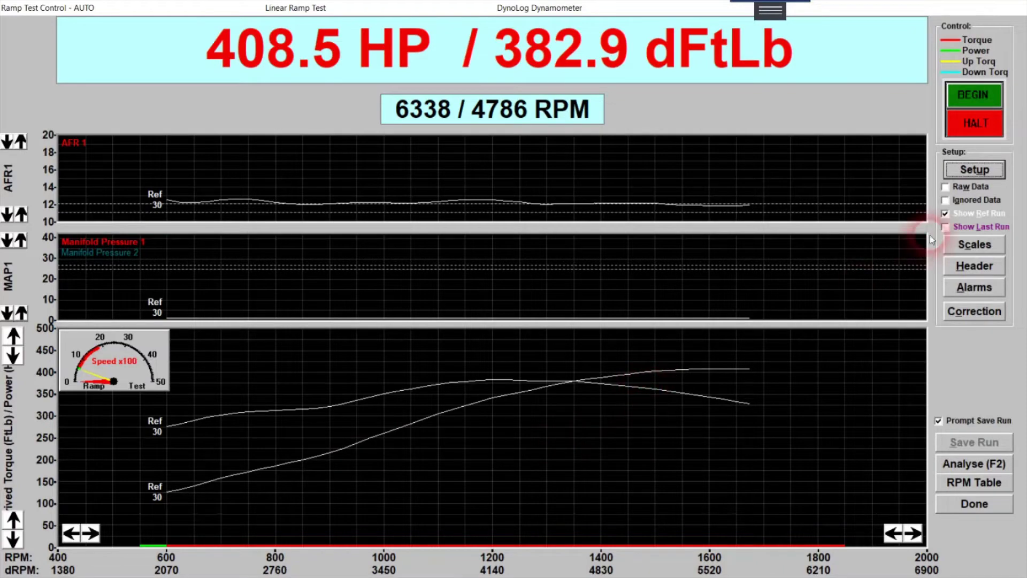
# Disable Show Derived Torque in Ramp/Step test in the ramp test options.
pyautogui.click(972, 170)
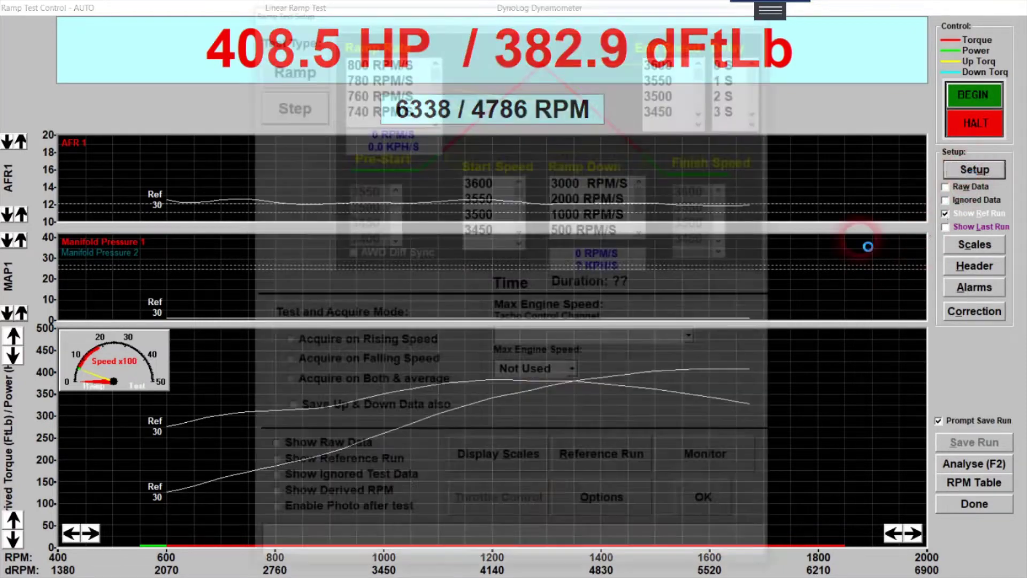
pyautogui.click(596, 517)
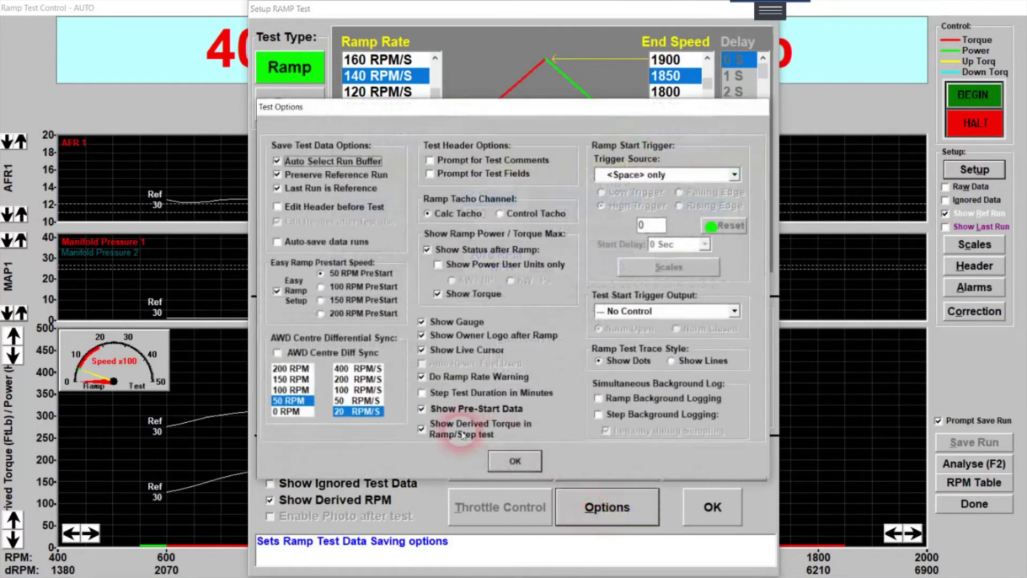
pyautogui.click(515, 460)
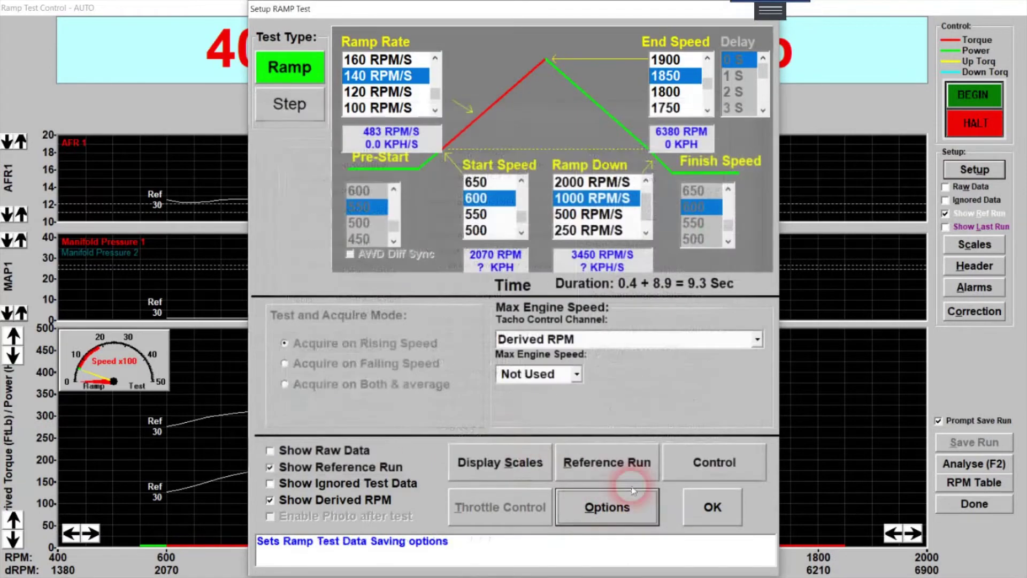
pyautogui.click(712, 507)
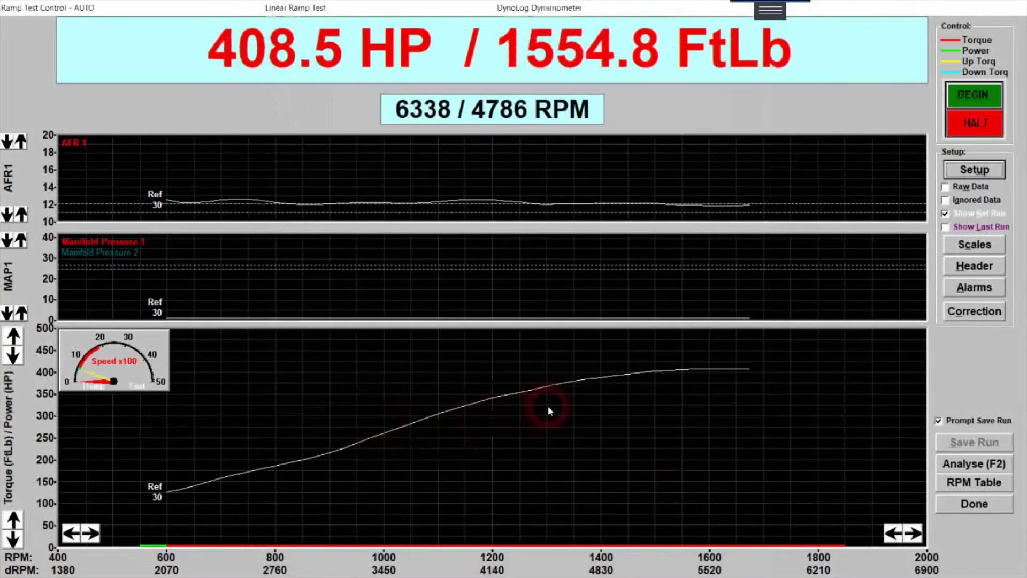
# Raise the maximum of the ramp graph's torque/power scale to 1800.
pyautogui.click(13, 336)
pyautogui.click(14, 336)
pyautogui.click(13, 336)
pyautogui.click(13, 336)
pyautogui.click(14, 336)
pyautogui.click(14, 336)
pyautogui.click(13, 336)
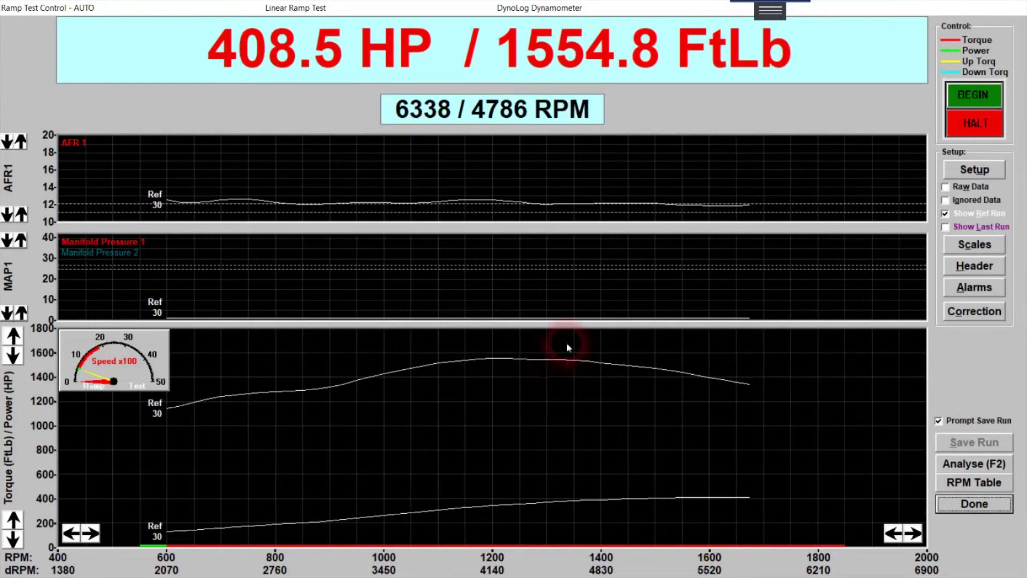
# Re-enable Show Derived Torque in Ramp/Step test in the ramp test options.
pyautogui.click(977, 170)
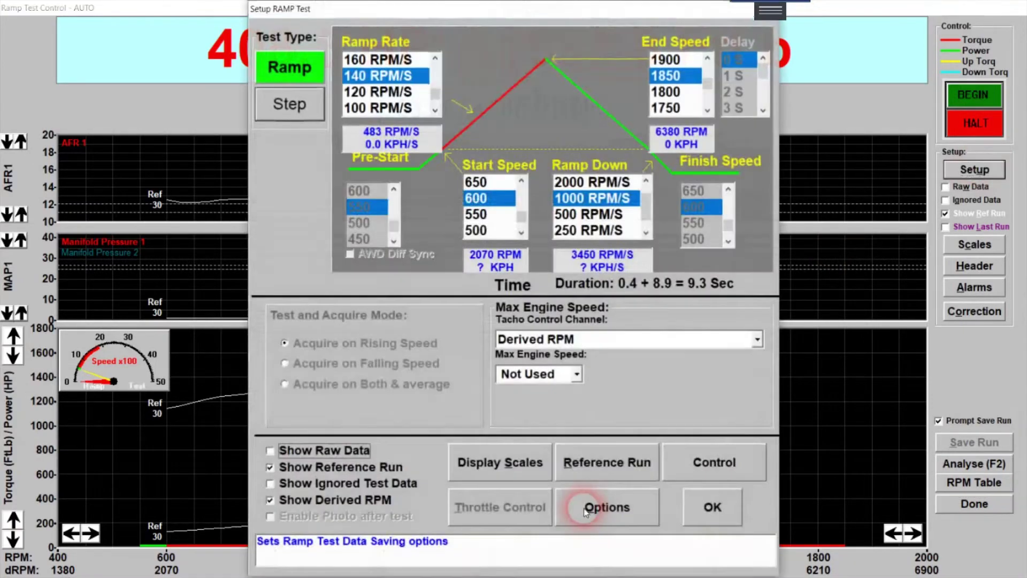
pyautogui.click(608, 508)
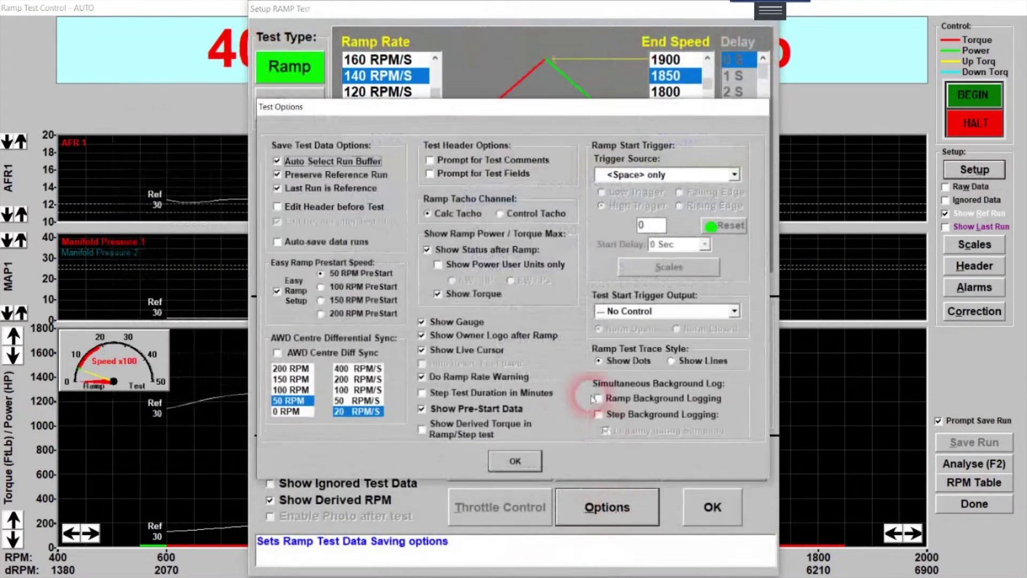
pyautogui.click(516, 461)
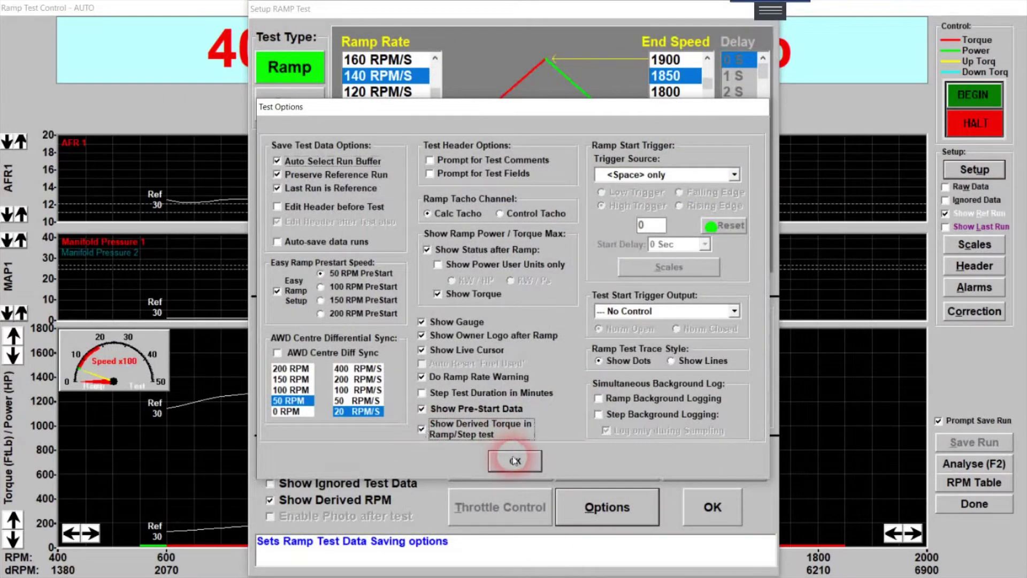
pyautogui.click(713, 507)
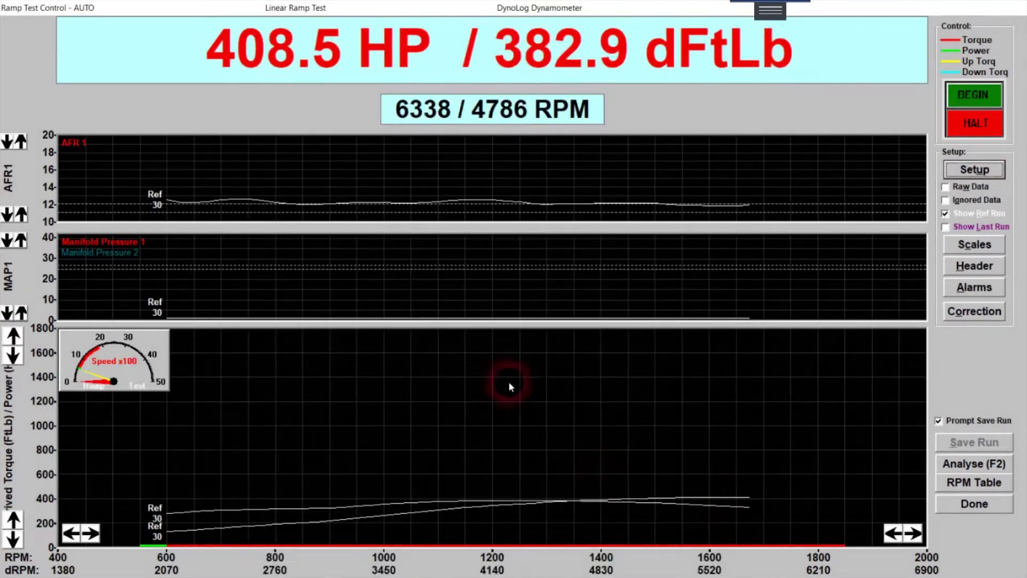
# Lower the maximum of the derived torque/power scale to 500 and close the ramp test.
pyautogui.click(13, 355)
pyautogui.click(13, 355)
pyautogui.click(13, 356)
pyautogui.click(13, 355)
pyautogui.click(13, 355)
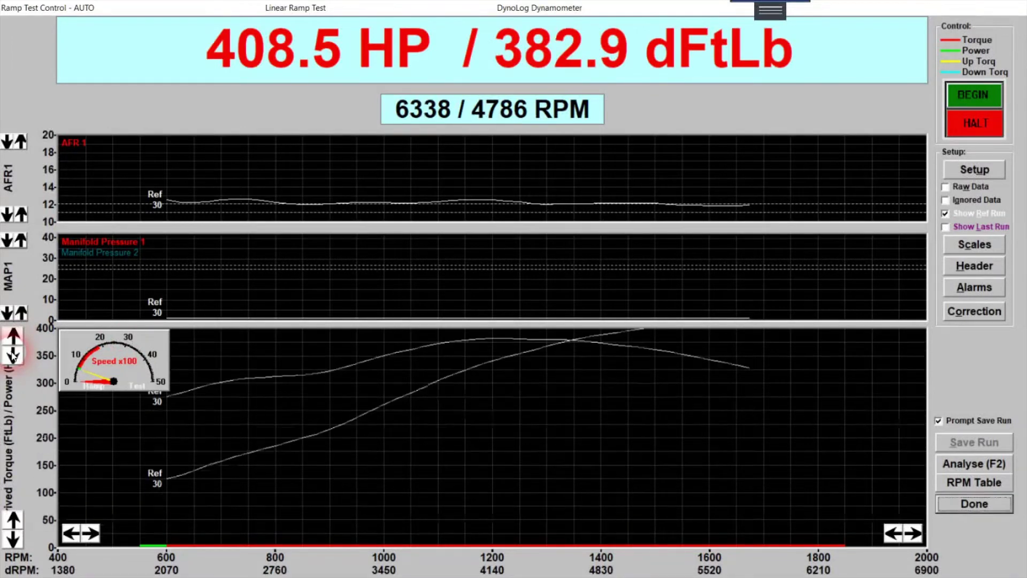
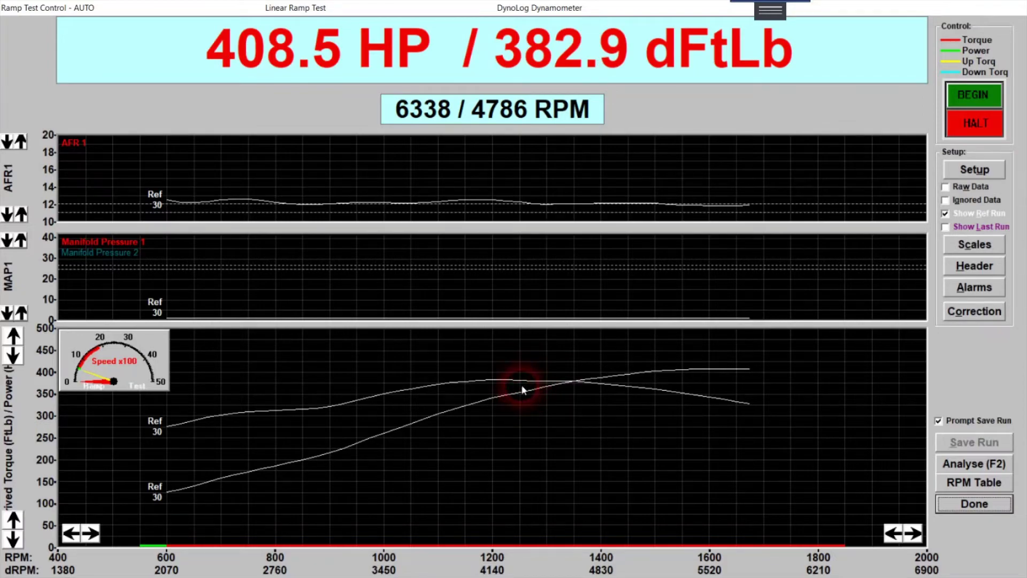
pyautogui.press('Return')
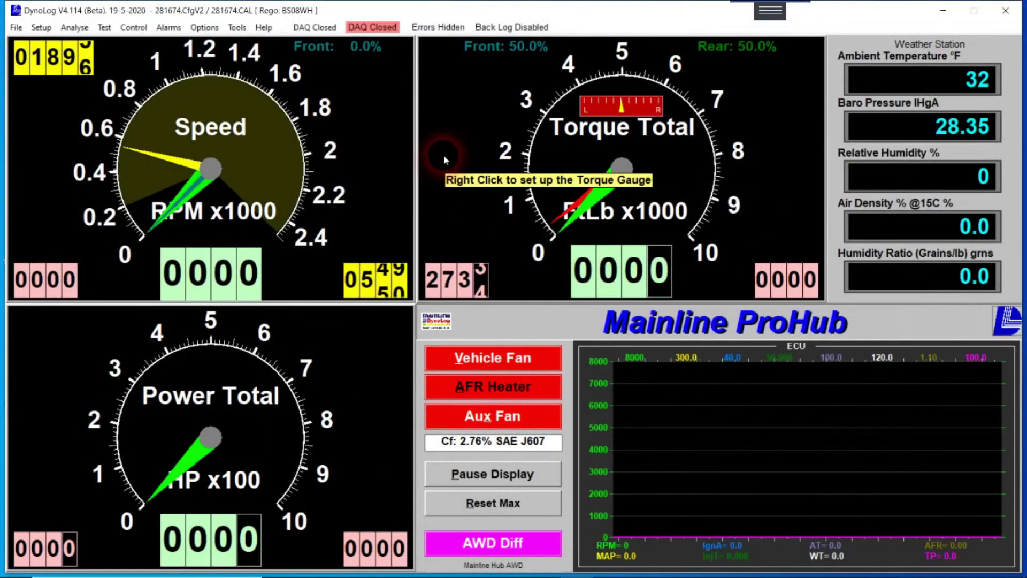
# Change the tacho channel for calculations to Tacho (Hardware) in the data options.
pyautogui.click(39, 29)
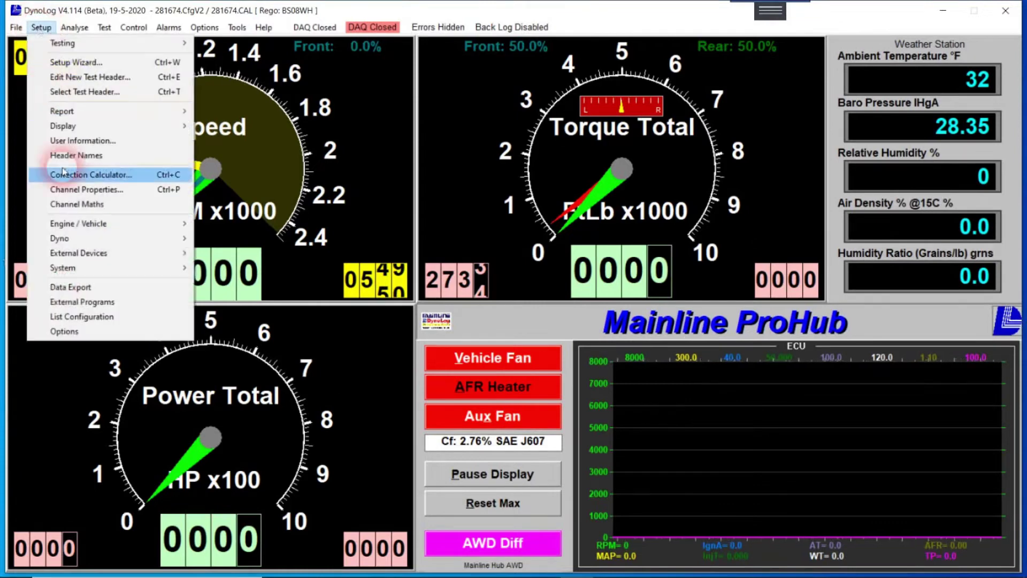
pyautogui.click(86, 328)
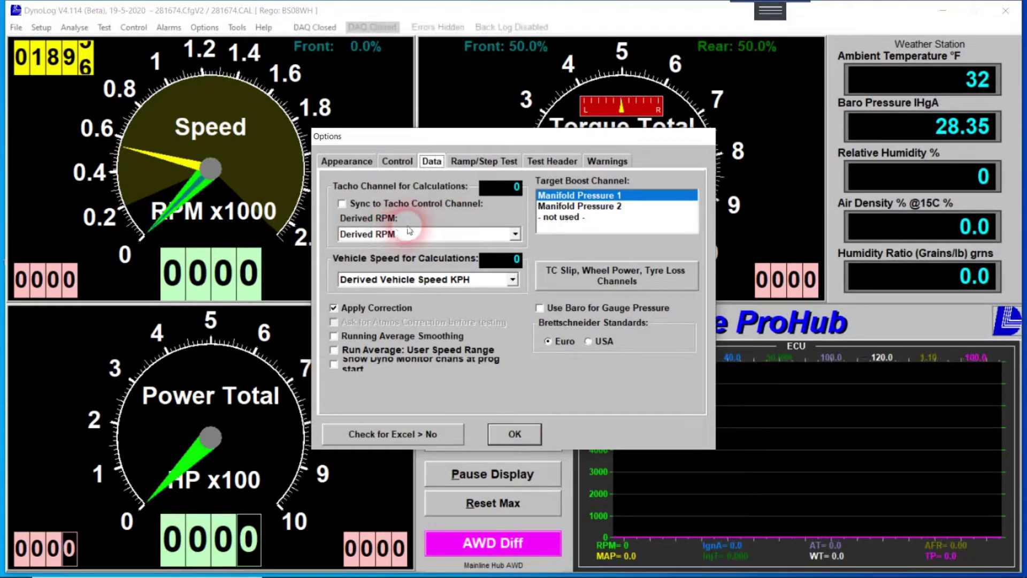
pyautogui.click(516, 237)
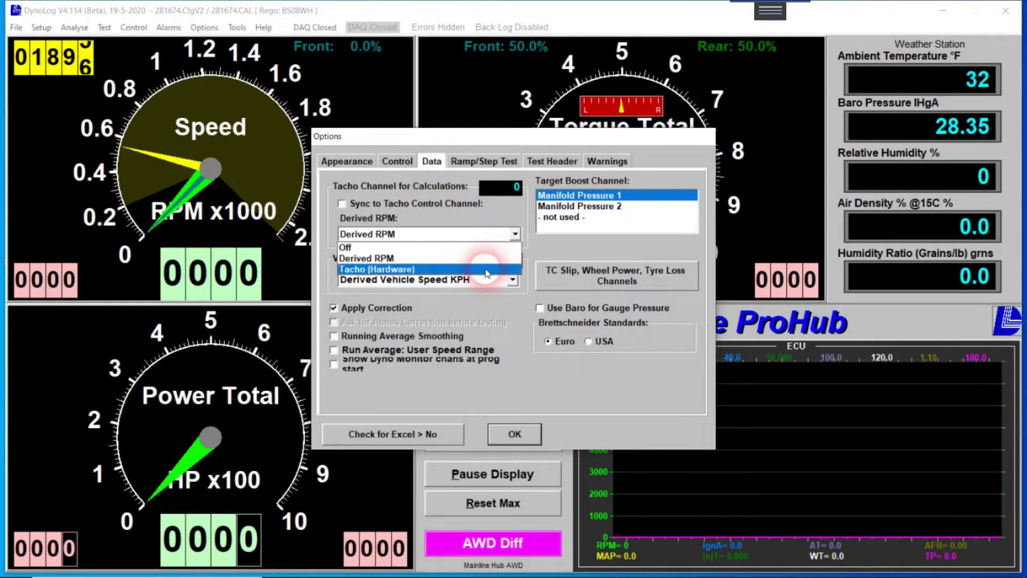
pyautogui.click(487, 272)
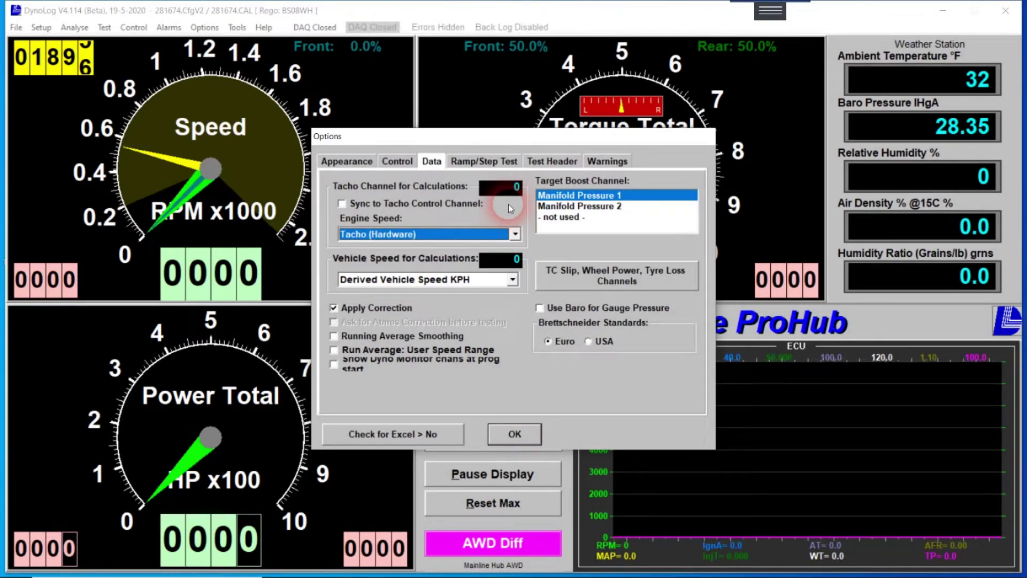
# Set the tacho channel for calculations back to Derived RPM and confirm the options.
pyautogui.click(515, 237)
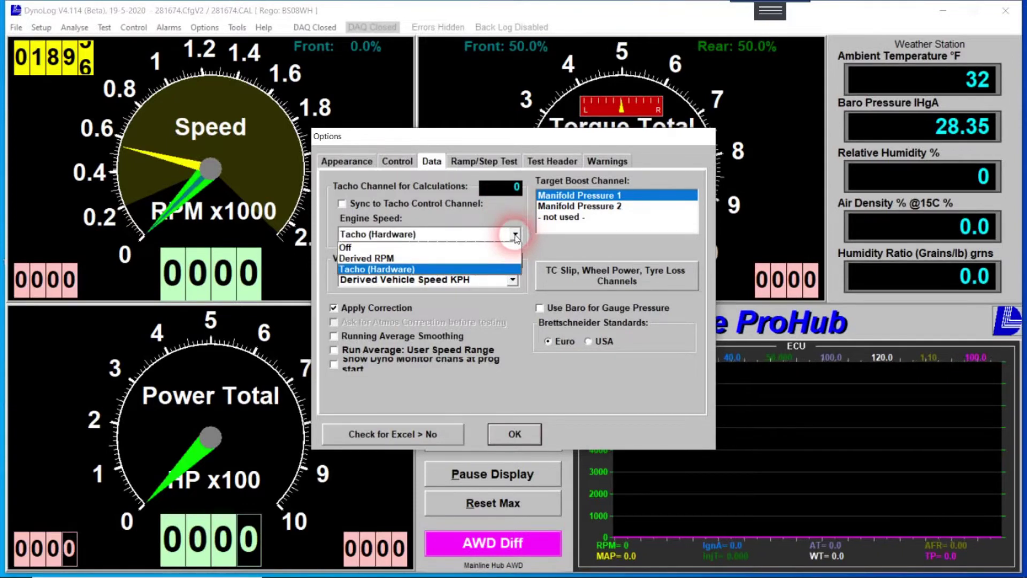
pyautogui.click(494, 256)
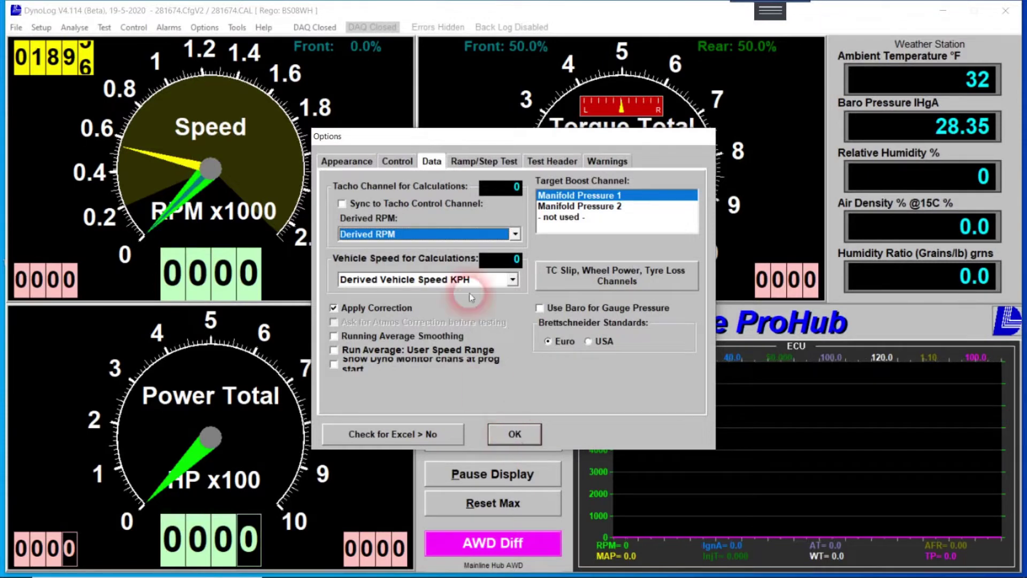
pyautogui.click(515, 434)
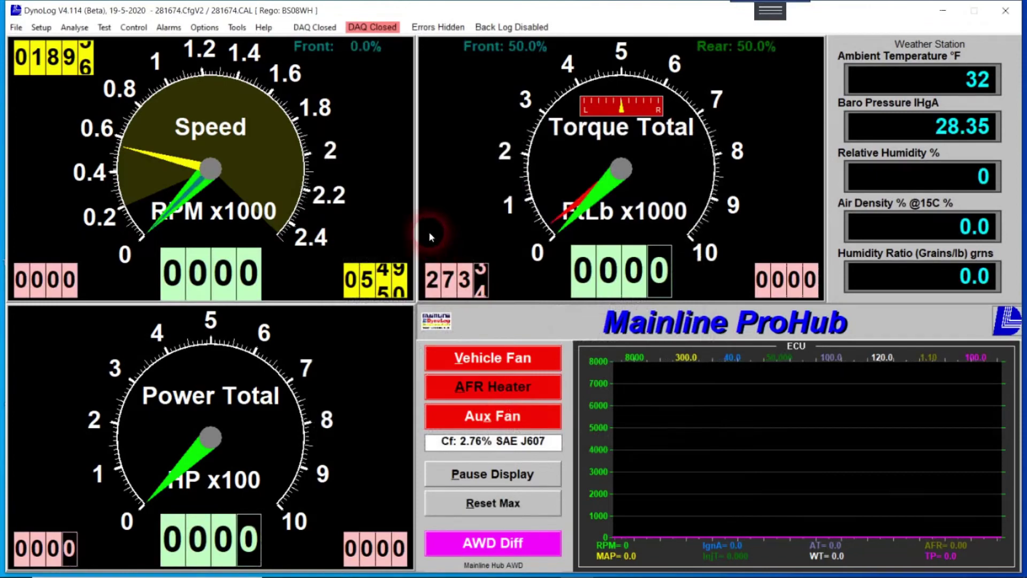
# Switch the tacho channel for calculations to Off, check the effect in the ramp test and close it.
pyautogui.click(41, 27)
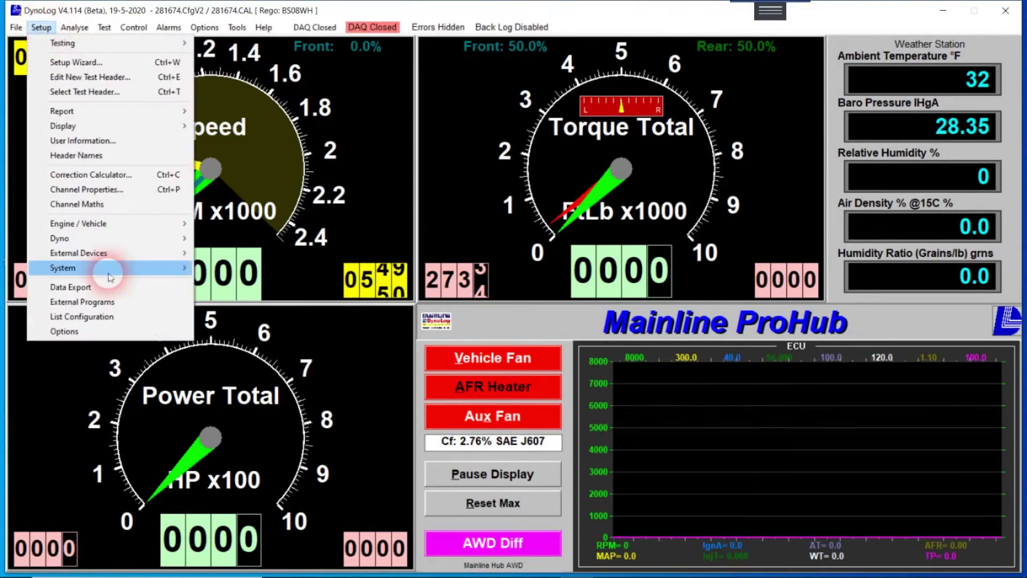
pyautogui.click(124, 332)
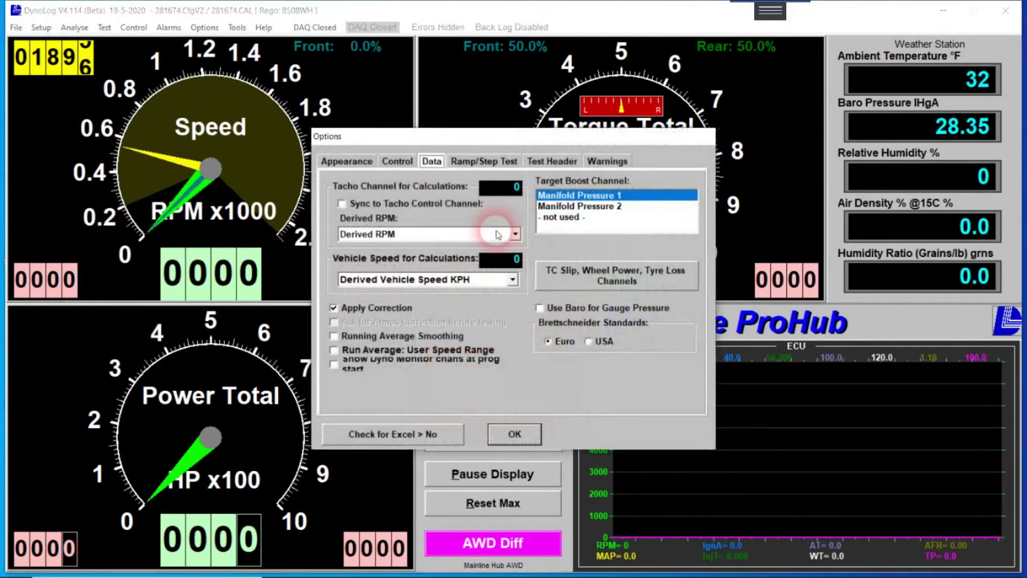
pyautogui.click(517, 235)
pyautogui.click(482, 245)
pyautogui.click(515, 436)
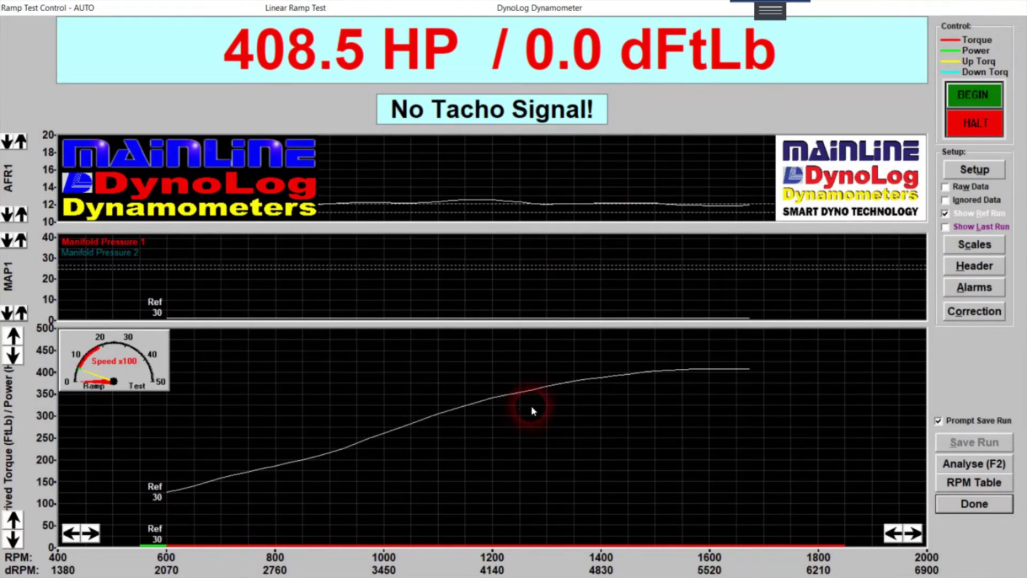
pyautogui.press('Escape')
# Restore Derived RPM as the tacho channel for calculations in the data options and confirm.
pyautogui.click(41, 27)
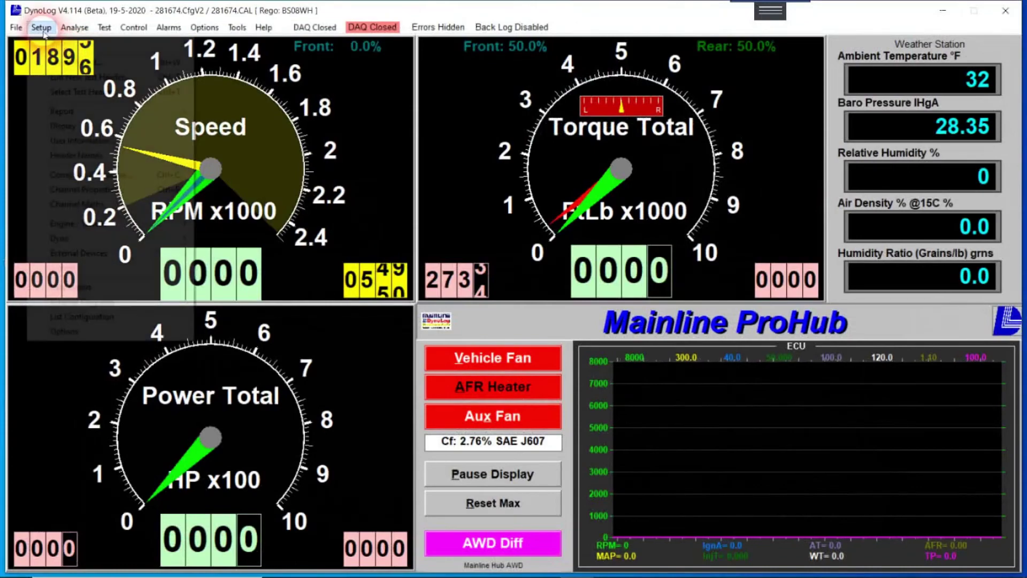
pyautogui.click(109, 333)
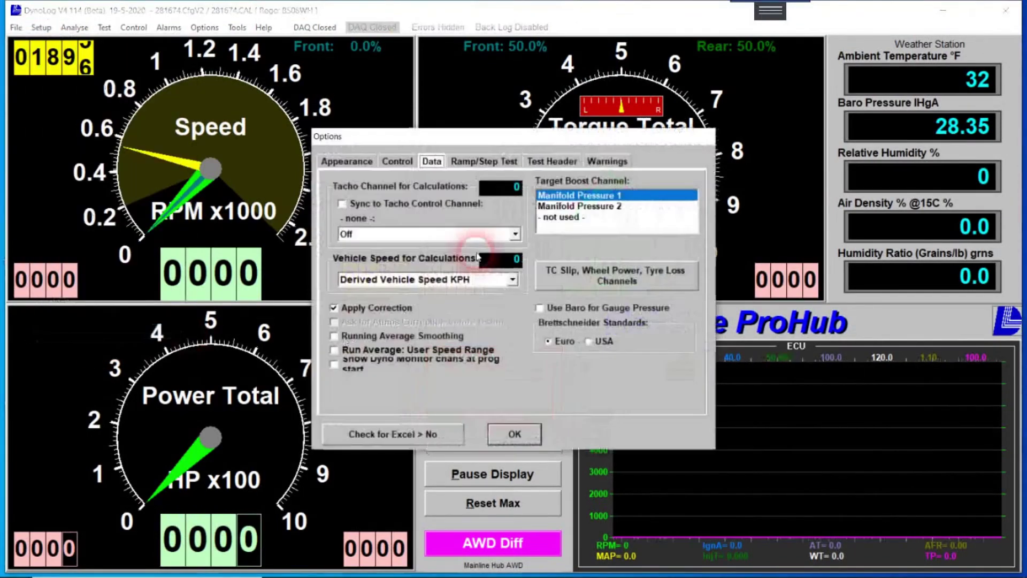
pyautogui.click(515, 234)
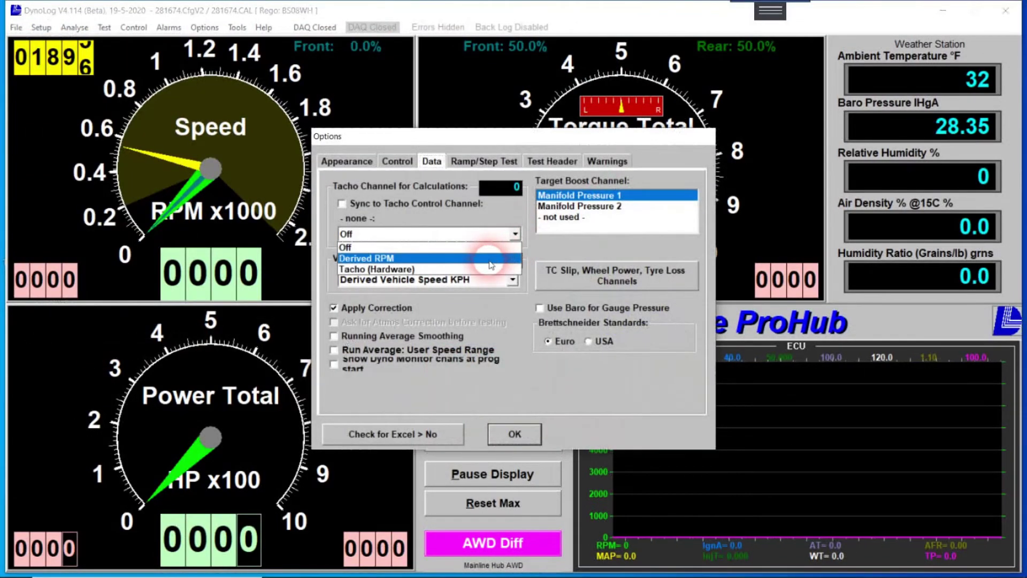
pyautogui.click(491, 260)
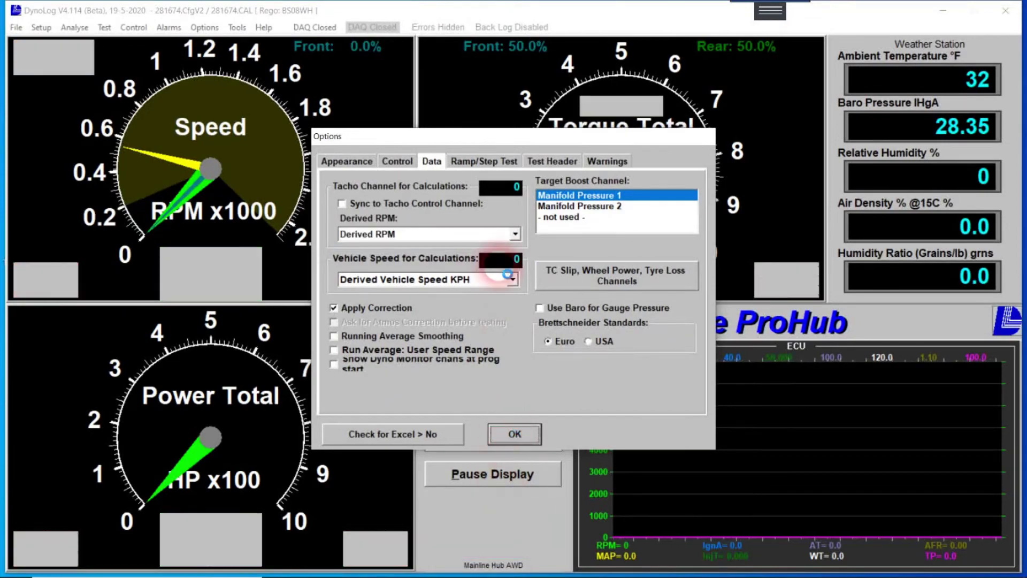
pyautogui.press('Return')
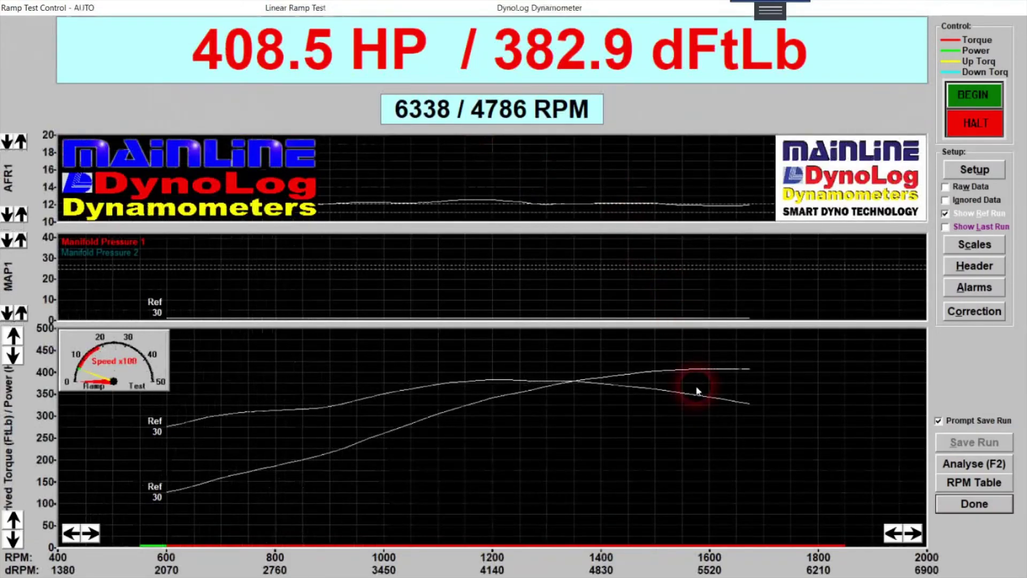
# Open the run analysis from the ramp test and examine torque and power at several RPM points.
pyautogui.press('F2')
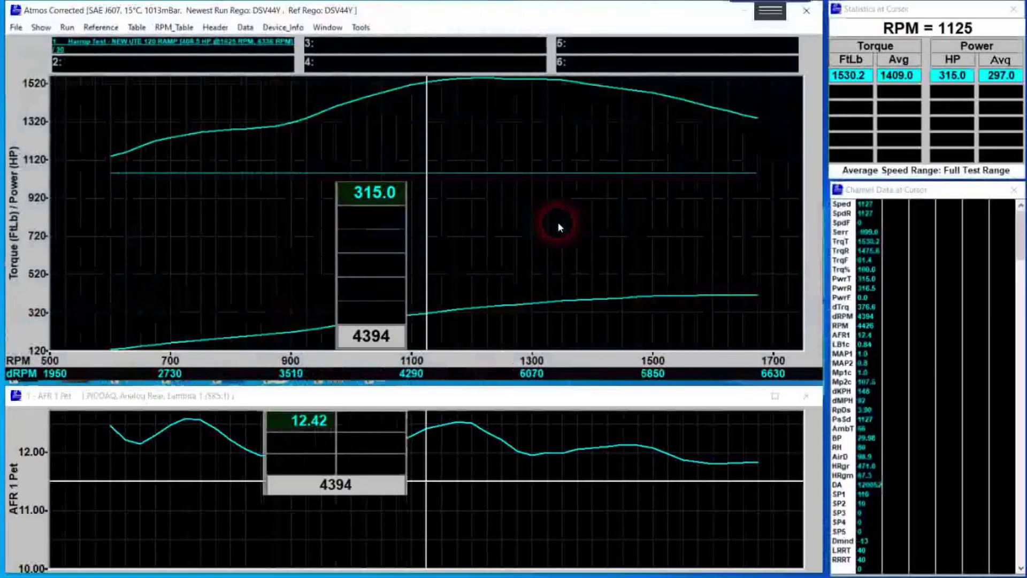
pyautogui.click(545, 223)
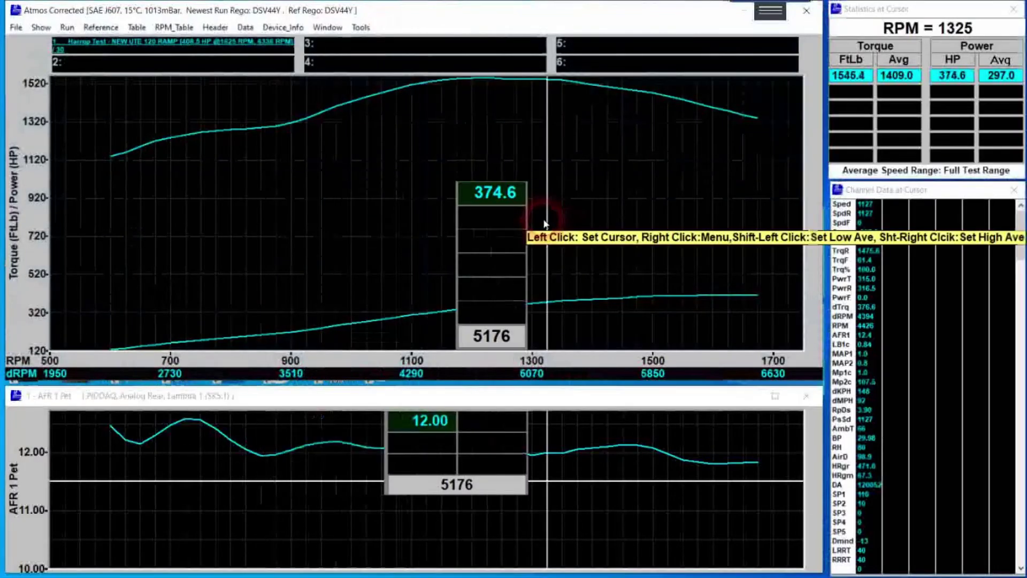
pyautogui.moveTo(545, 223); pyautogui.dragTo(833, 144)
pyautogui.click(625, 205)
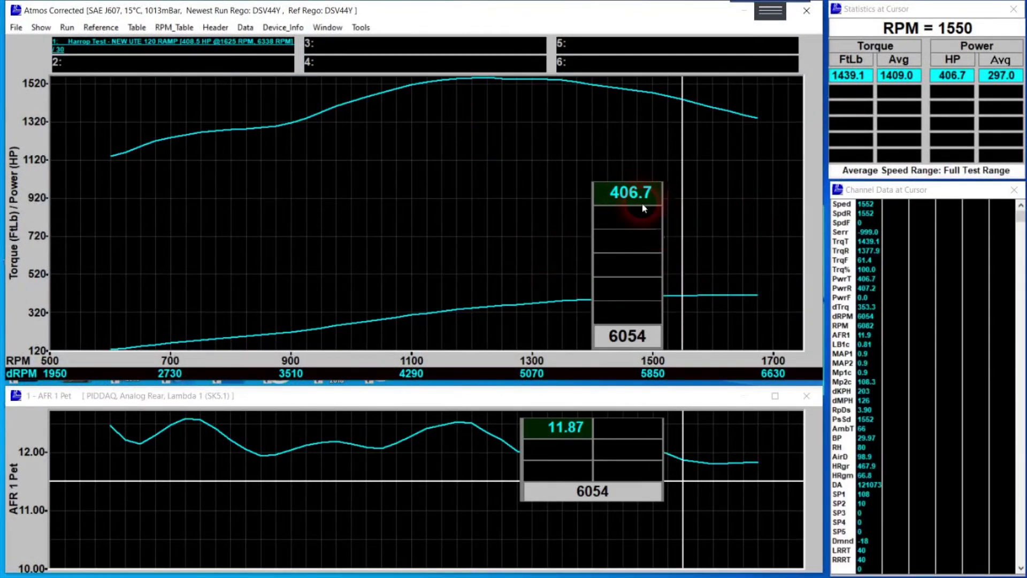
pyautogui.click(687, 227)
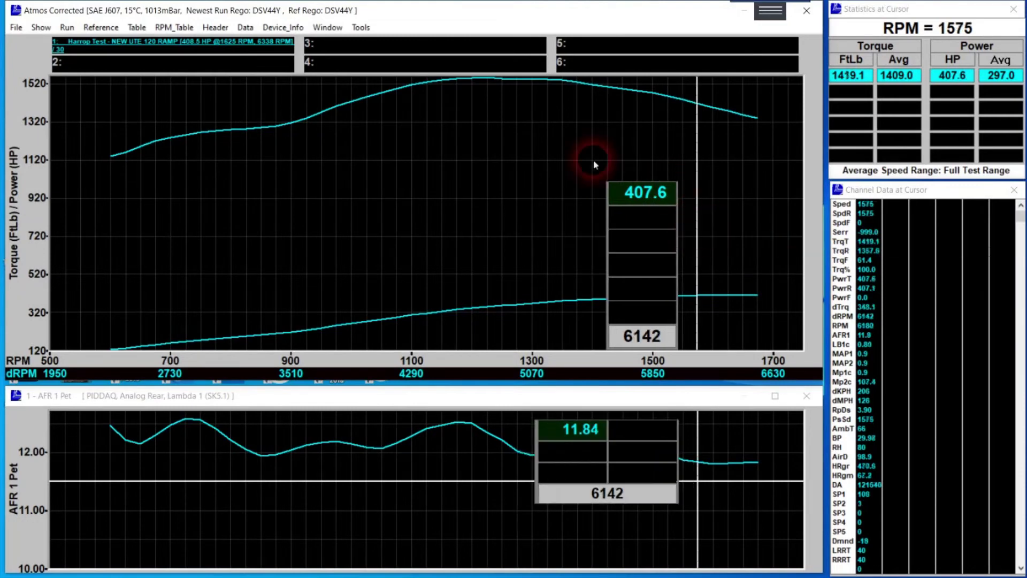
pyautogui.click(524, 108)
pyautogui.click(854, 85)
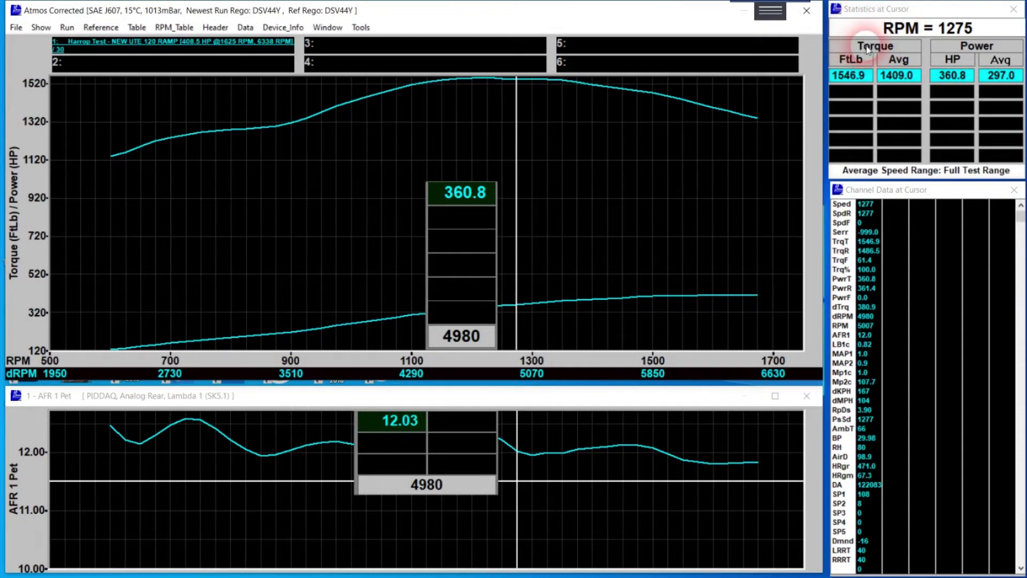
# Enable Use Derived Torque on the analysis graph and inspect derived torque and power along the curves.
pyautogui.rightClick(595, 136)
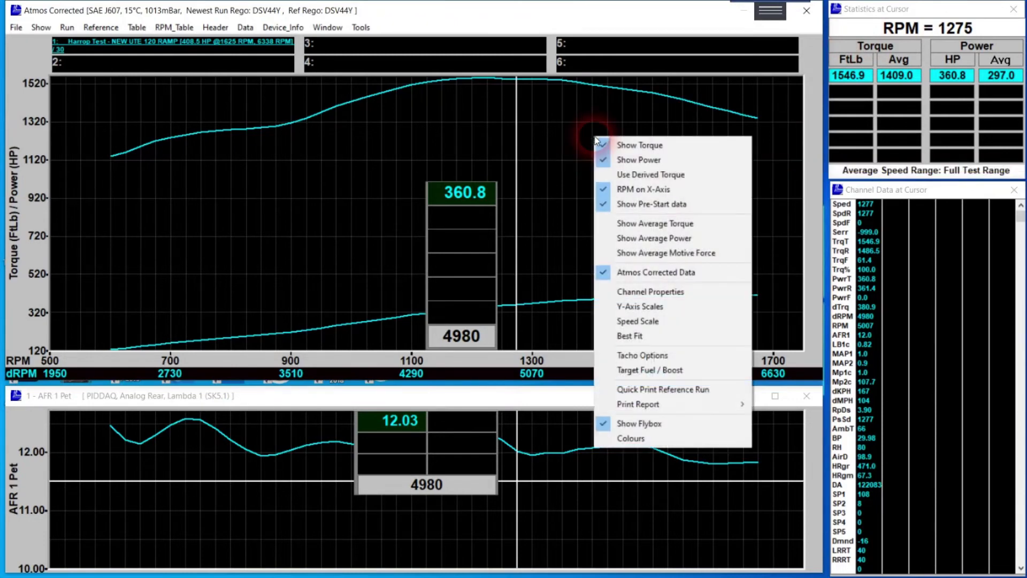
pyautogui.click(640, 176)
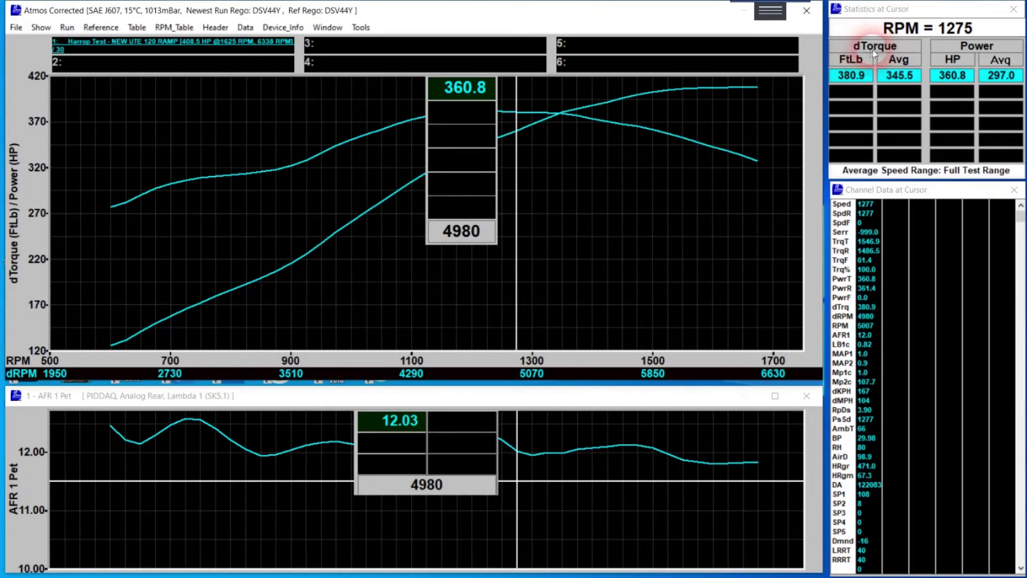
pyautogui.moveTo(631, 160); pyautogui.dragTo(564, 216)
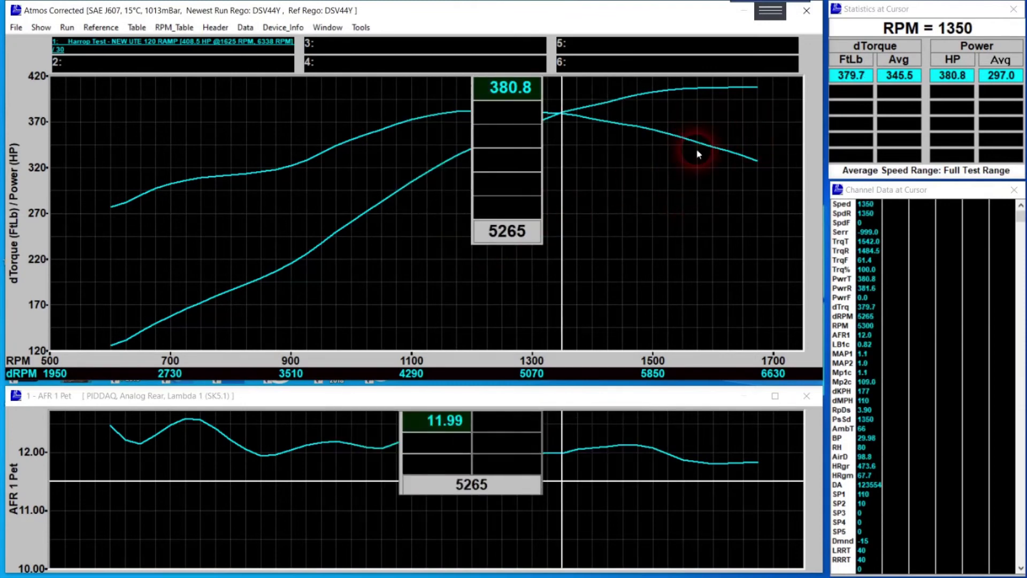
pyautogui.moveTo(697, 153); pyautogui.dragTo(512, 214)
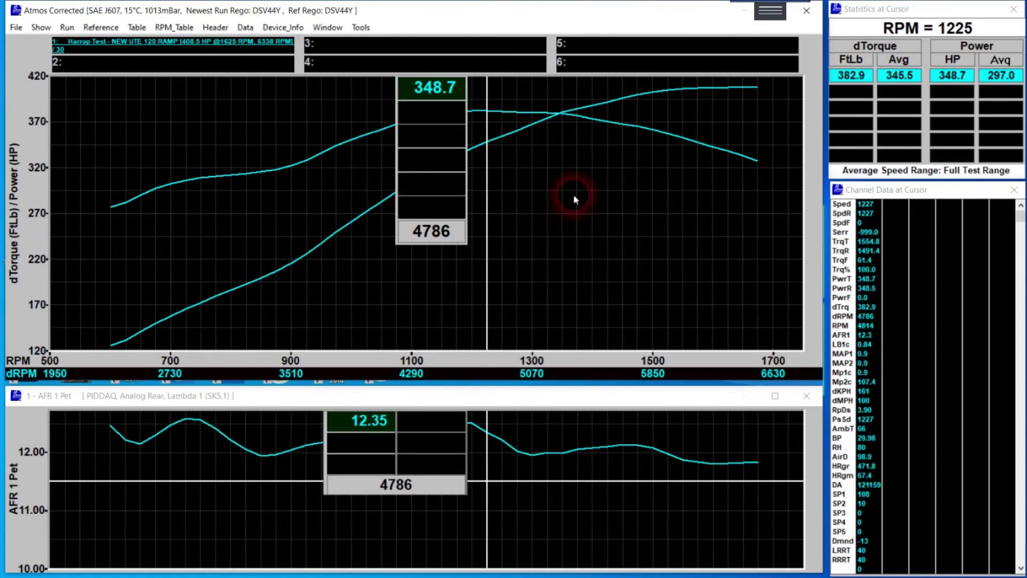
pyautogui.moveTo(458, 152); pyautogui.dragTo(367, 187)
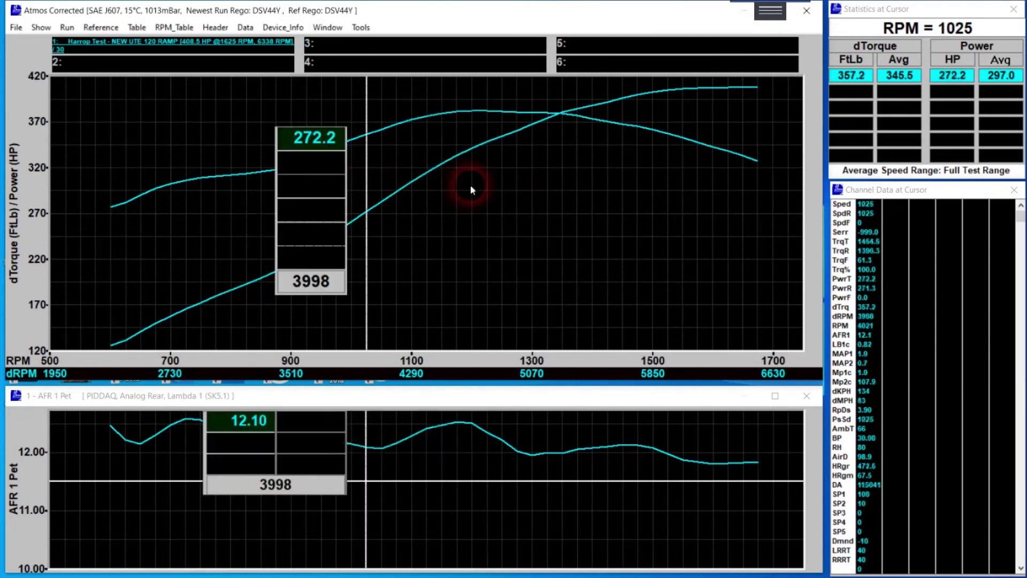
# Set the analysis graph's tacho channel for calculations to Tacho (Hardware) in Tacho Options and confirm.
pyautogui.rightClick(488, 185)
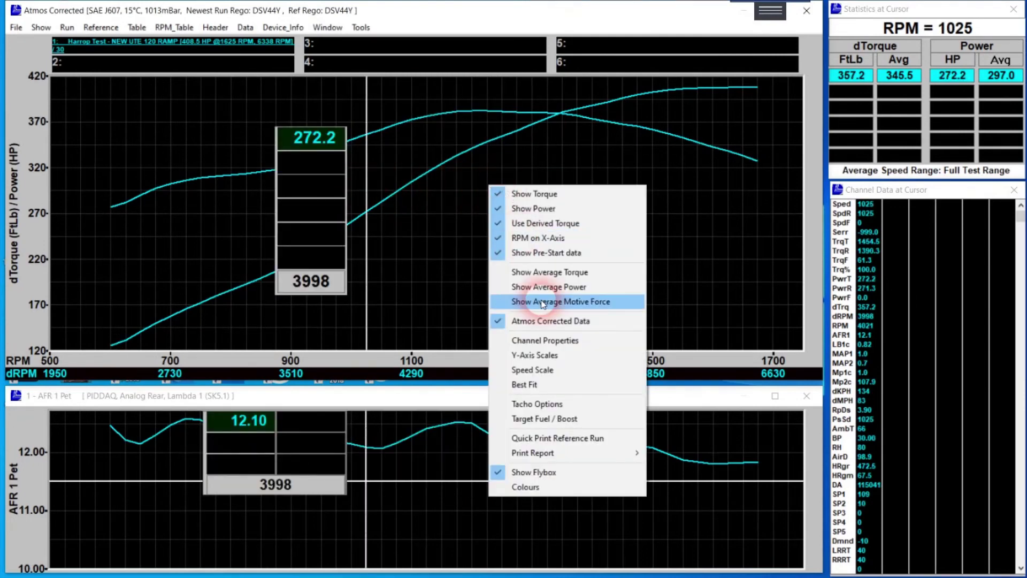
pyautogui.click(556, 406)
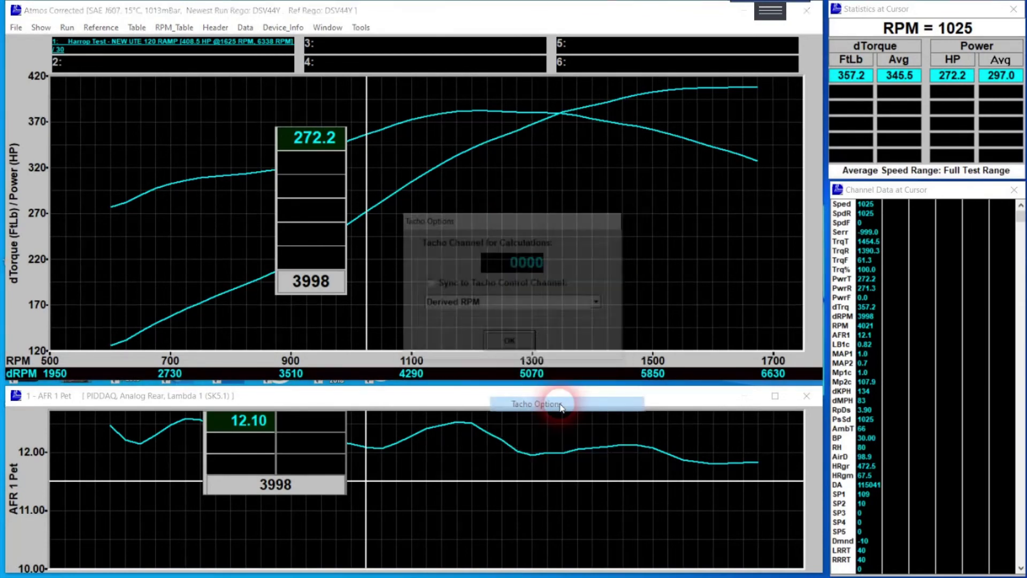
pyautogui.click(600, 304)
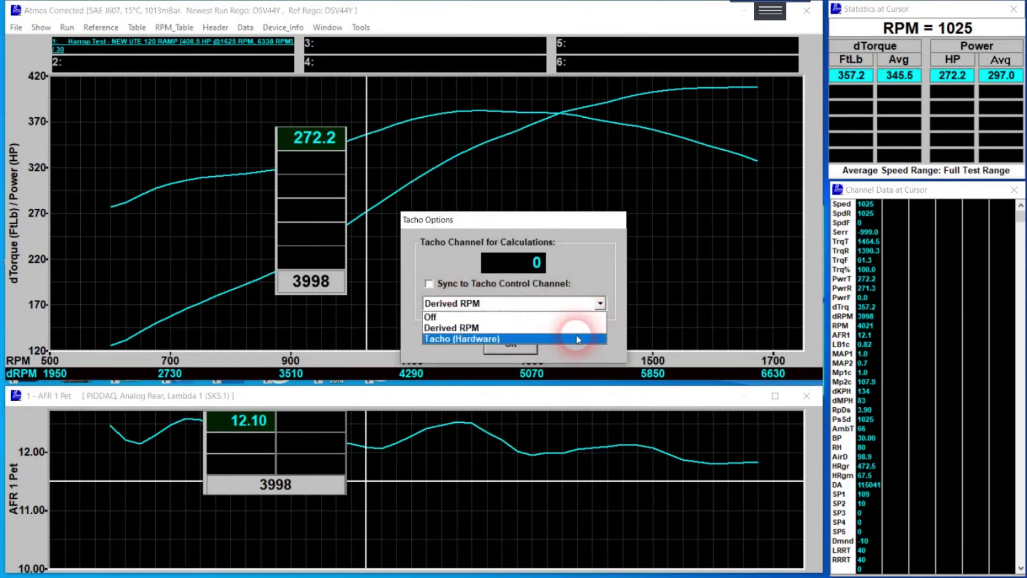
pyautogui.click(578, 339)
pyautogui.click(515, 350)
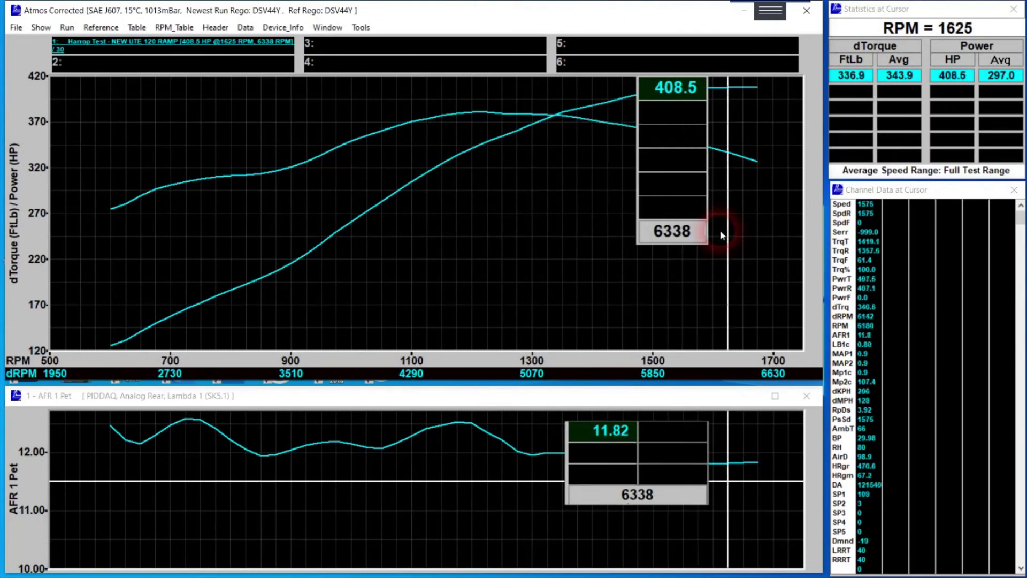
# Examine derived torque, power and derived RPM at various points along the run's curves, and close the analysis.
pyautogui.click(504, 236)
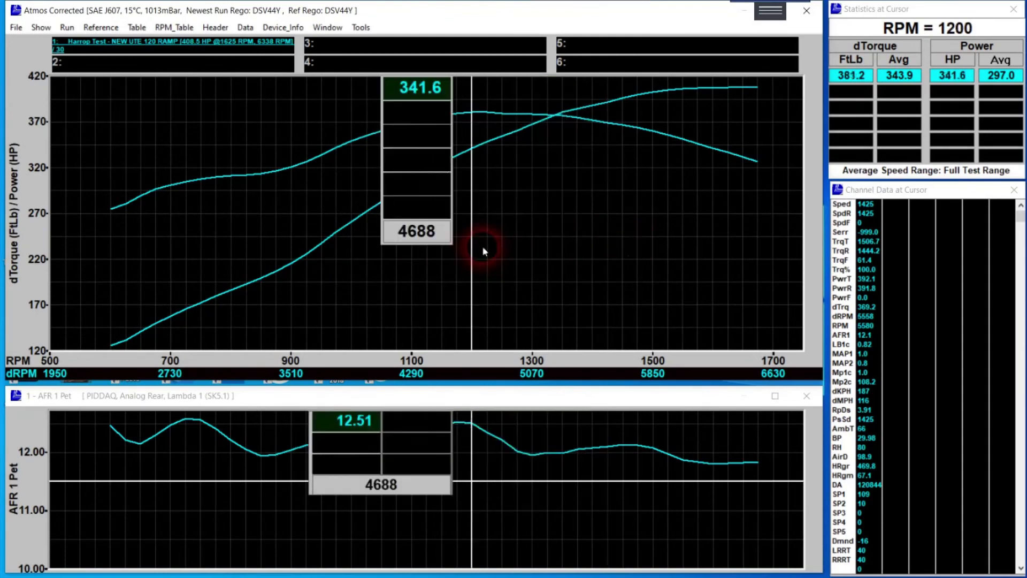
pyautogui.press('Right')
pyautogui.press('Right')
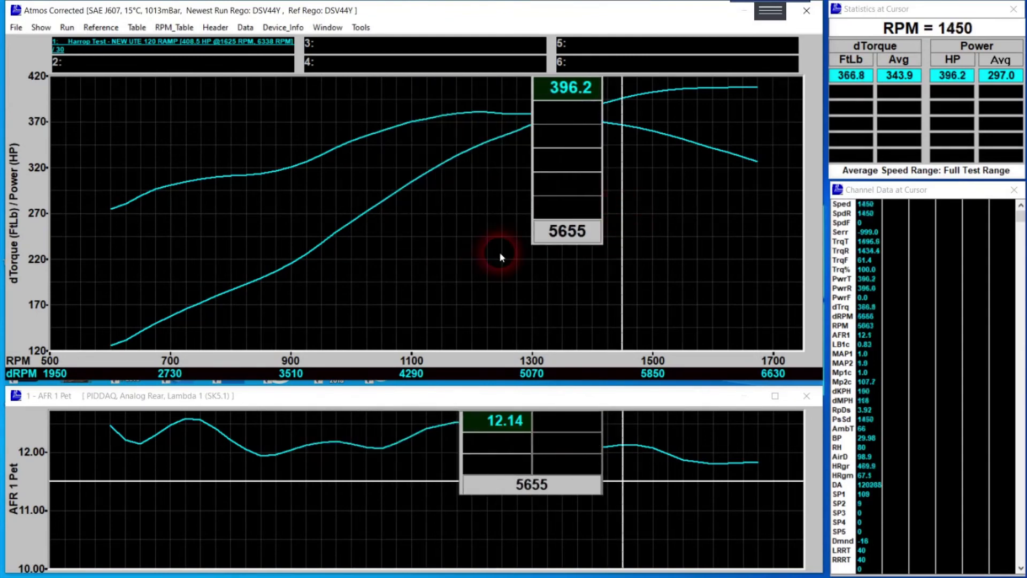
pyautogui.press('Left')
pyautogui.press('Left')
pyautogui.press('Left')
pyautogui.press('Left')
pyautogui.press('Right')
pyautogui.press('Right')
pyautogui.press('Right')
pyautogui.rightClick(510, 275)
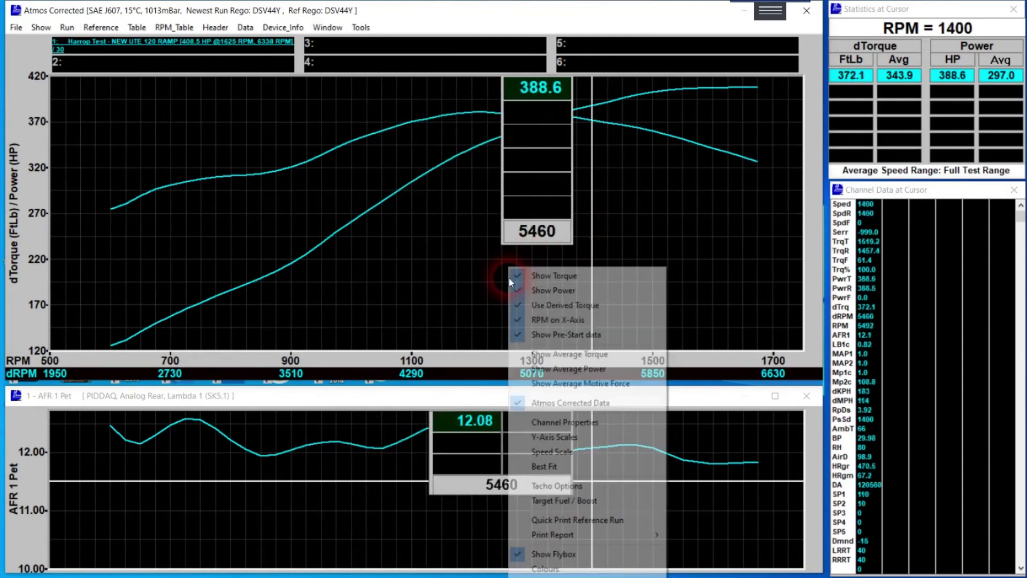
pyautogui.click(463, 297)
pyautogui.click(348, 290)
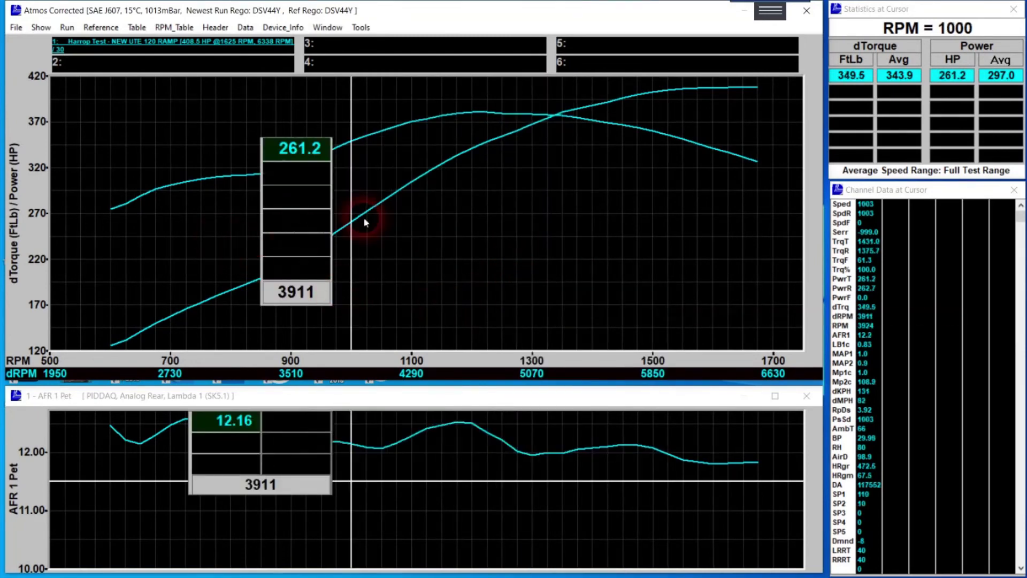
pyautogui.moveTo(367, 223); pyautogui.dragTo(483, 218)
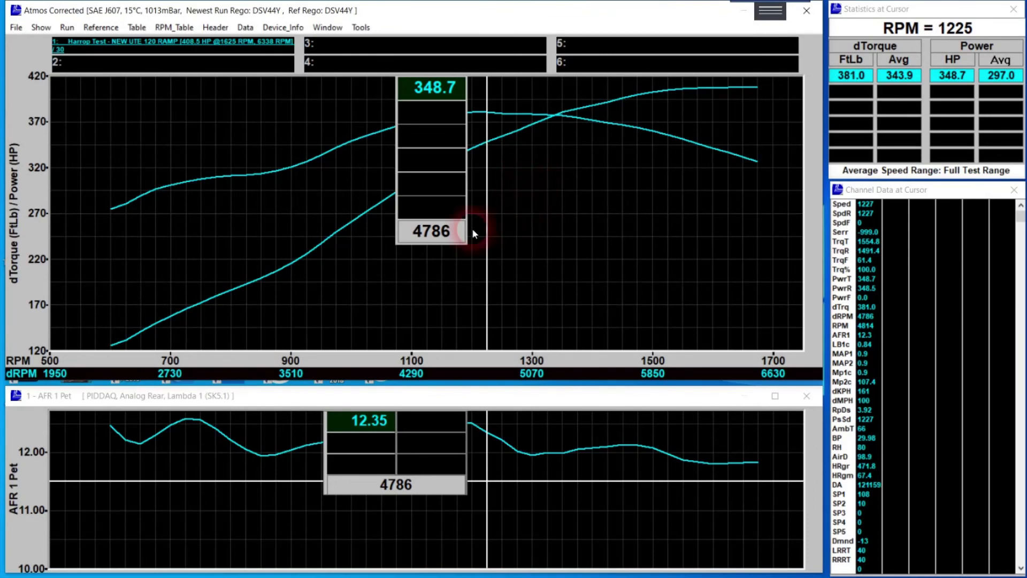
pyautogui.moveTo(221, 204); pyautogui.dragTo(547, 184)
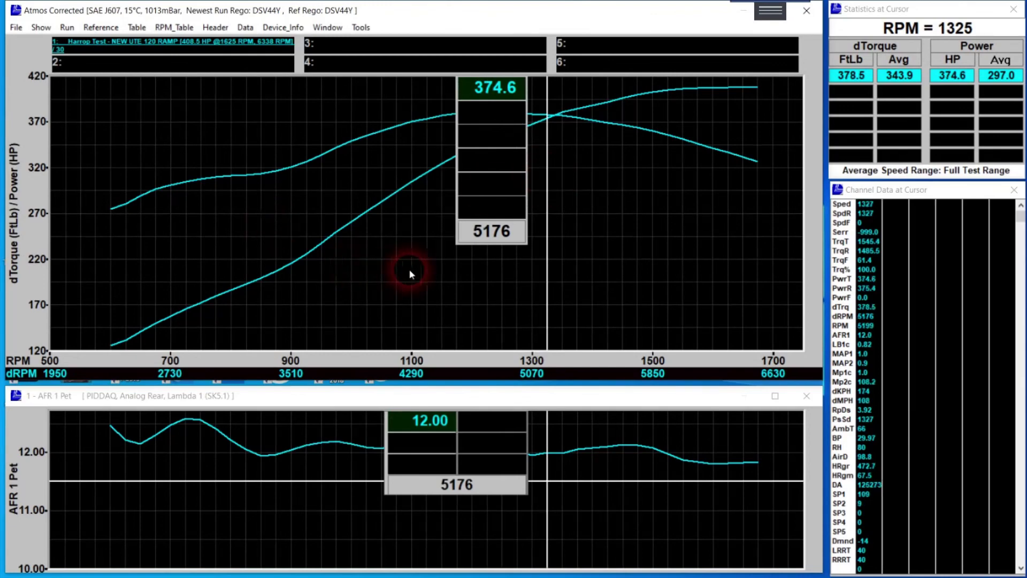
pyautogui.moveTo(401, 271); pyautogui.dragTo(707, 240)
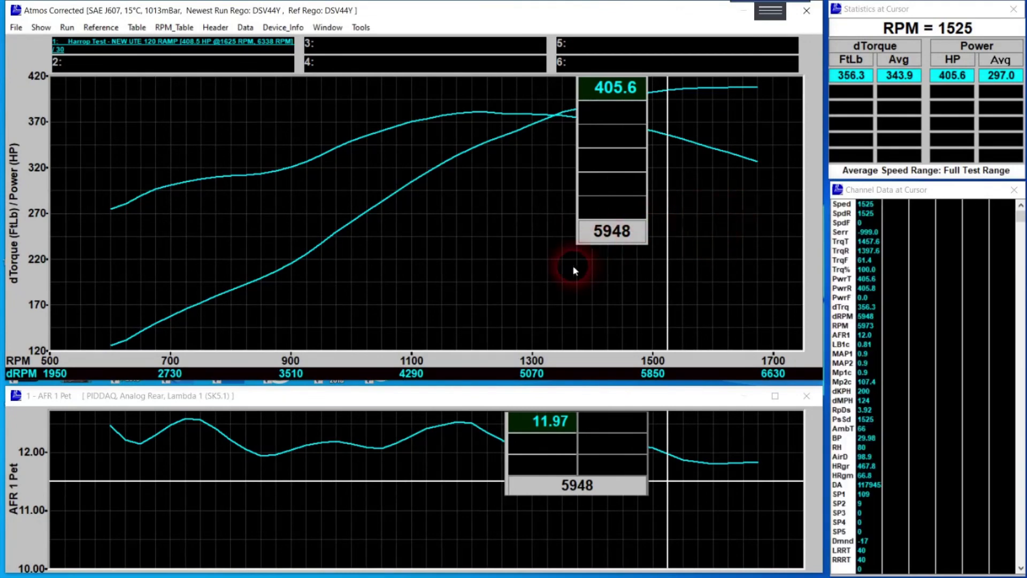
pyautogui.moveTo(470, 153); pyautogui.dragTo(668, 230)
pyautogui.click(540, 256)
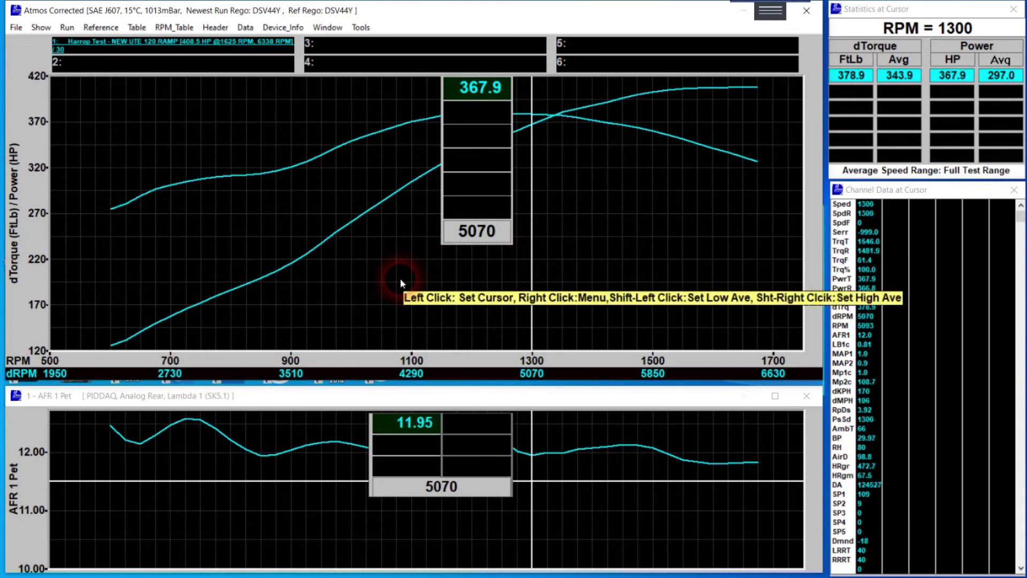
pyautogui.click(399, 277)
pyautogui.press('Escape')
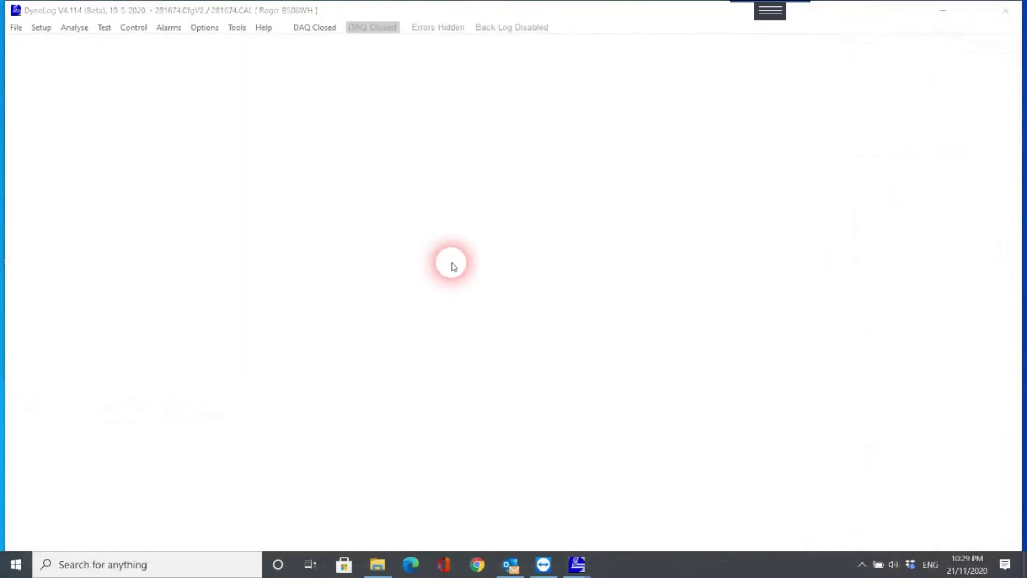